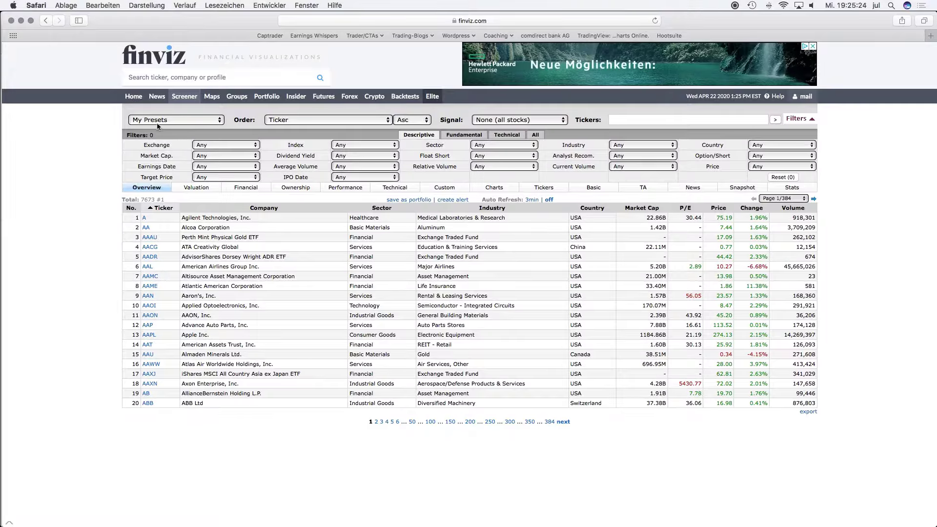
Load the saved screener preset ">30 salesqoq" and close the video overlay covering the charts.
click(154, 125)
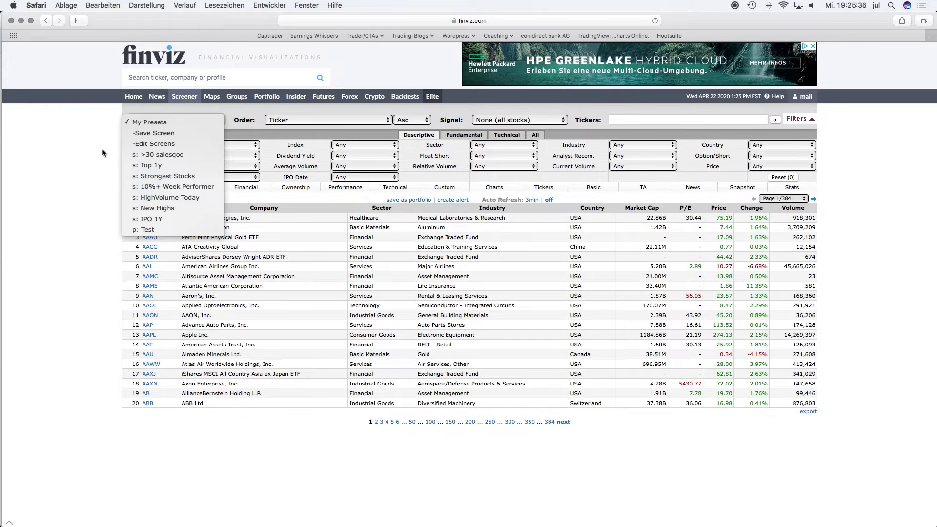
click(162, 154)
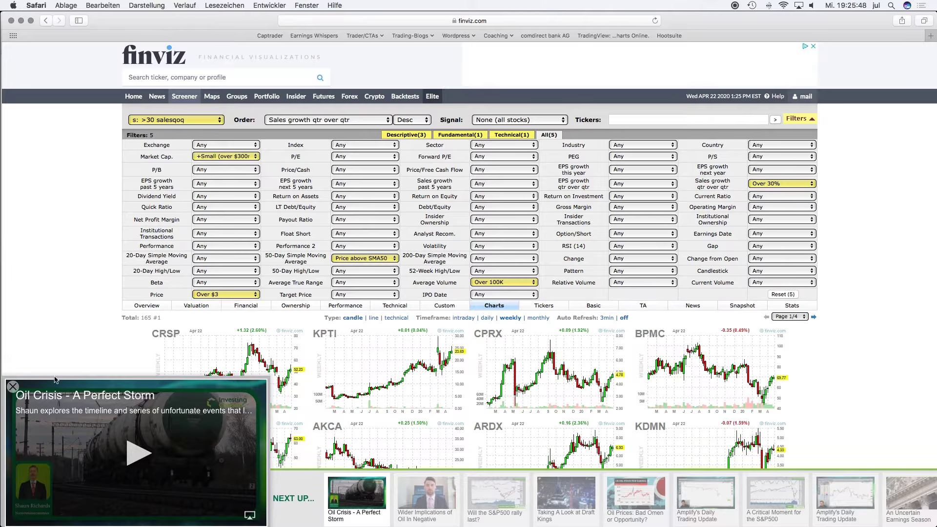
click(13, 387)
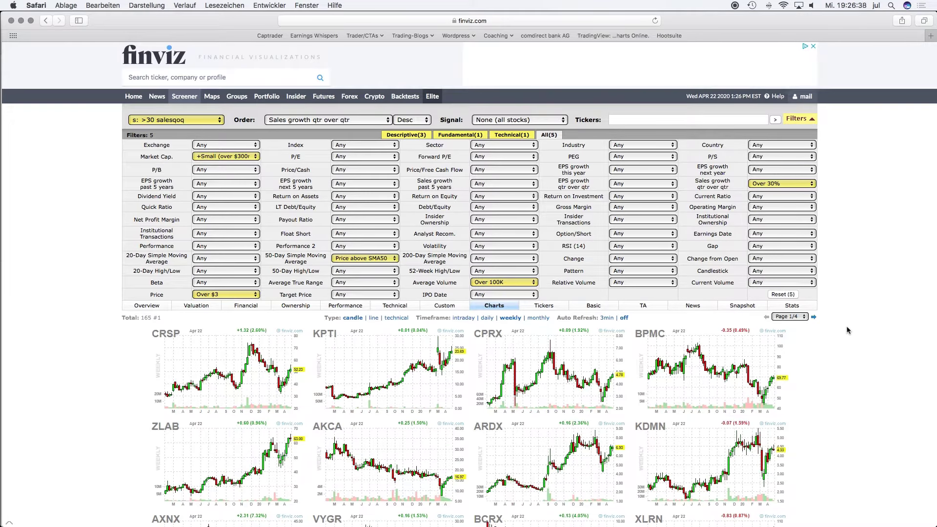
Examine the sales-growth screen's filter settings and the first rows of its weekly stock charts.
scroll(848, 331, down, 3)
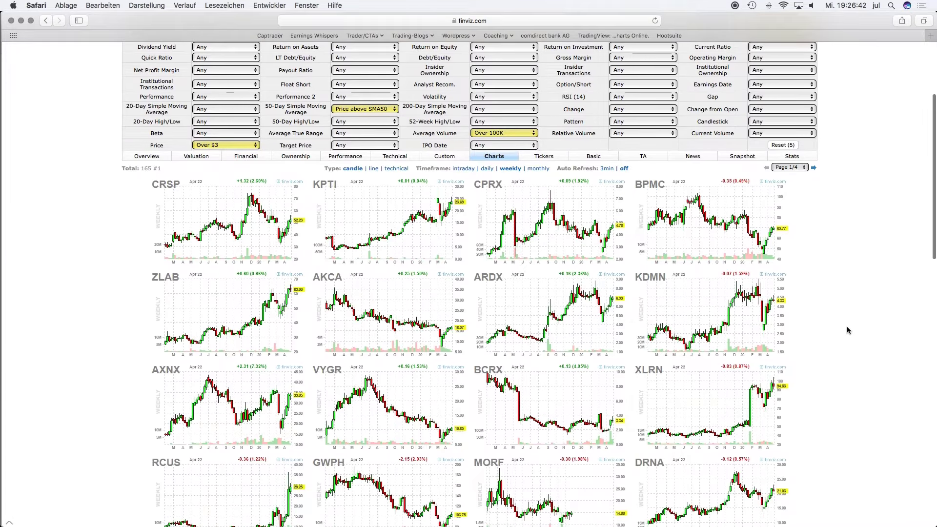
scroll(847, 330, up, 4)
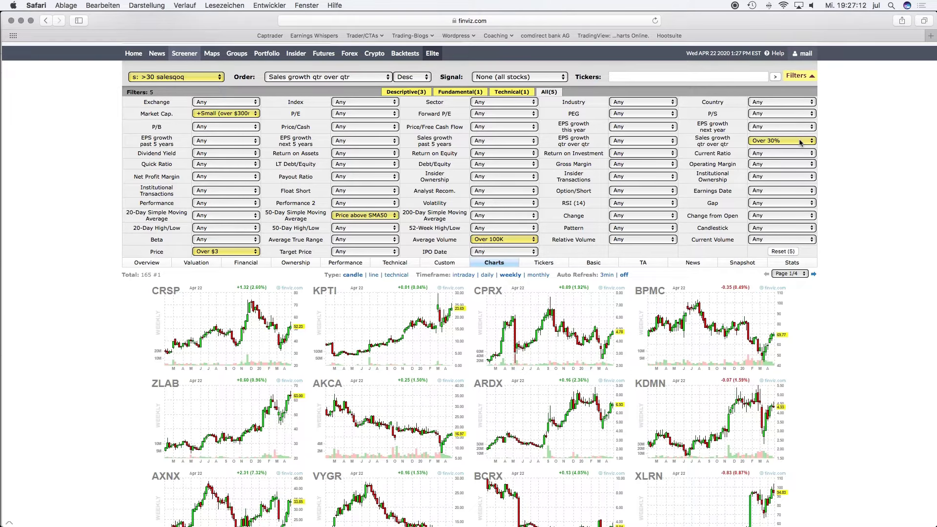
scroll(899, 184, down, 3)
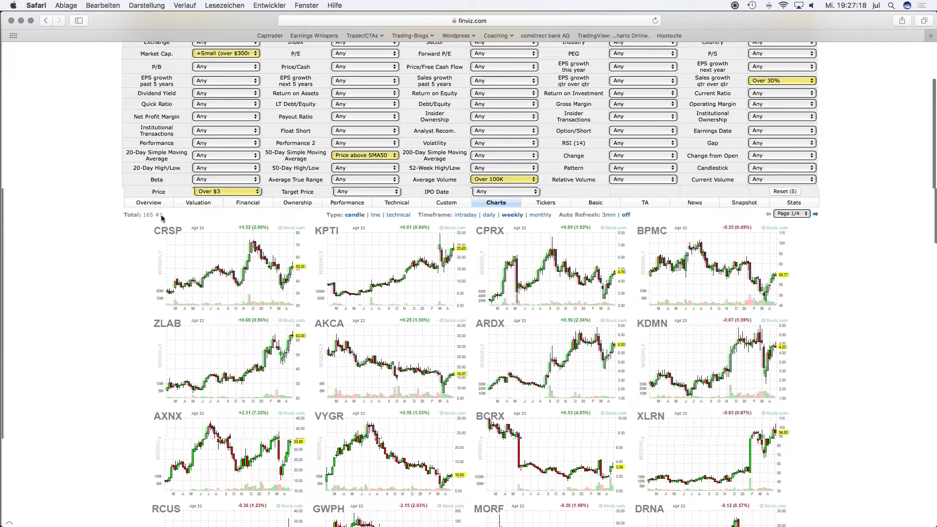
scroll(154, 220, right, 1)
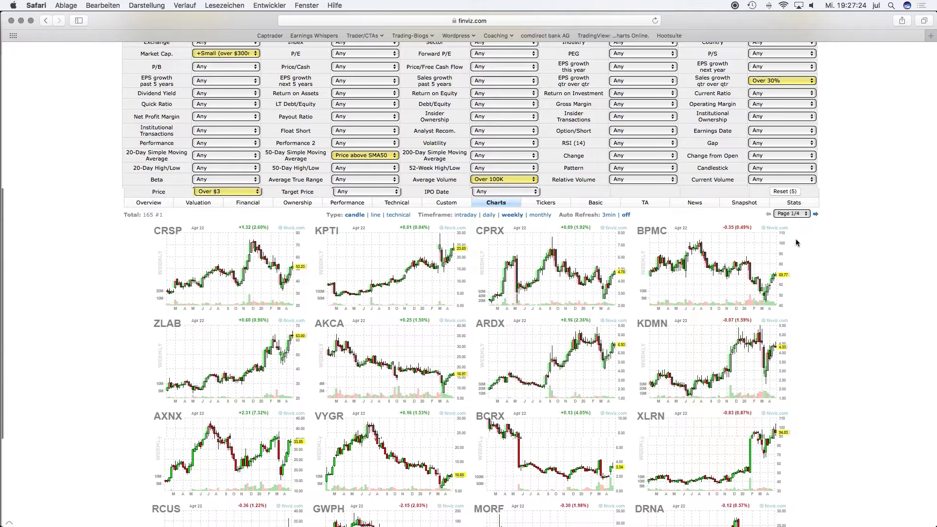
scroll(802, 217, right, 1)
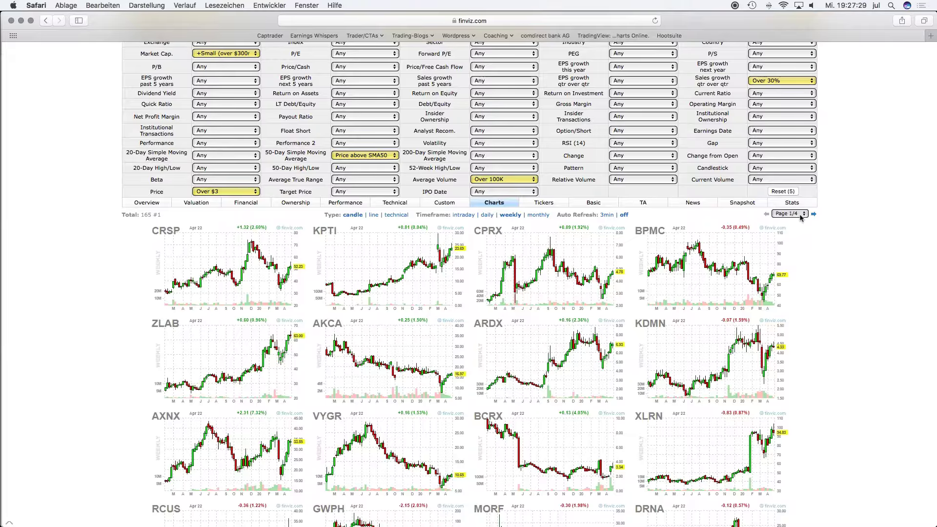
scroll(903, 217, up, 2)
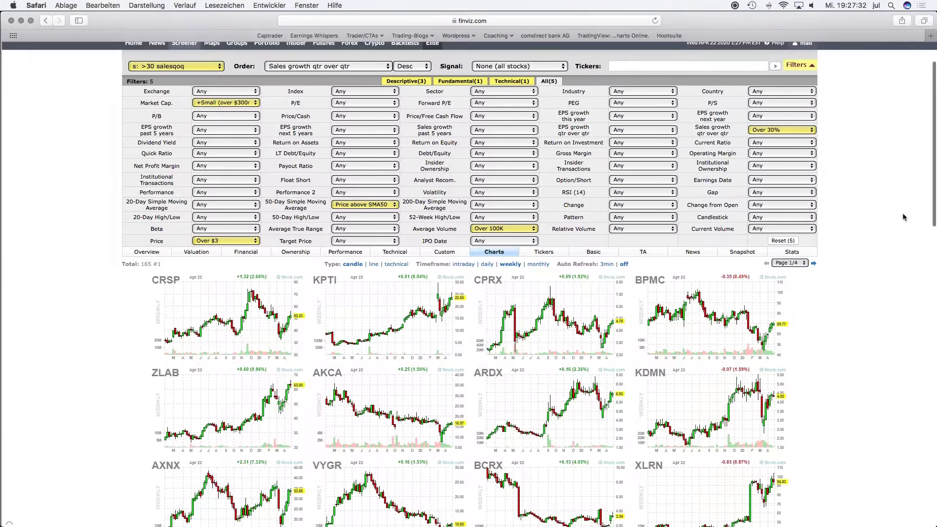
scroll(896, 288, down, 5)
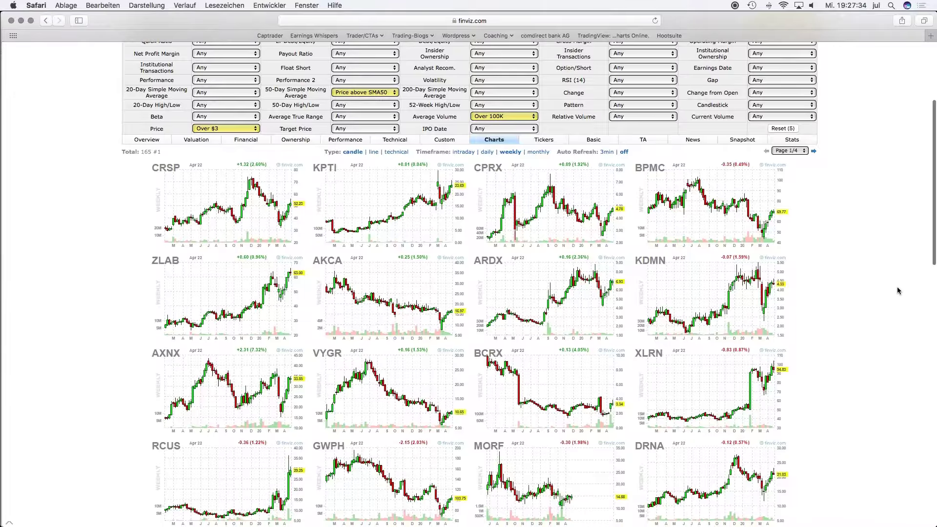
scroll(897, 291, down, 4)
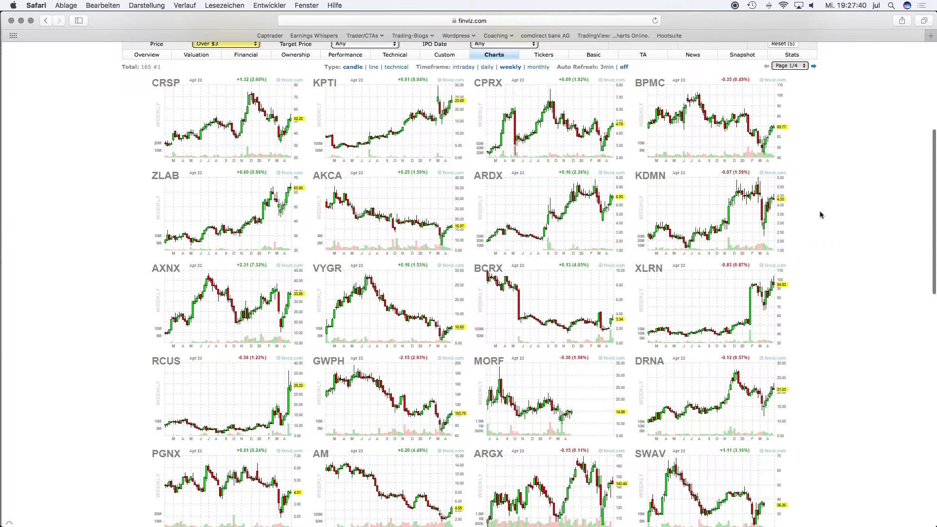
scroll(821, 215, down, 2)
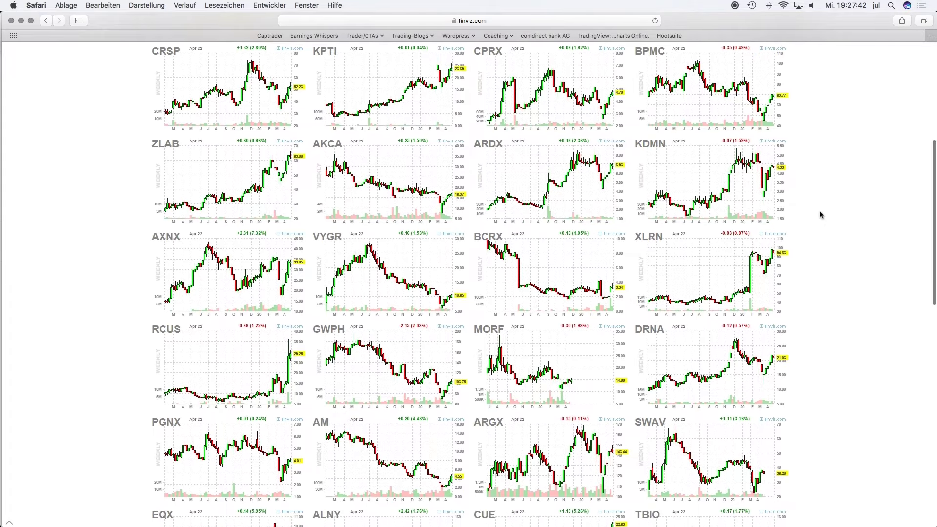
scroll(821, 219, up, 1)
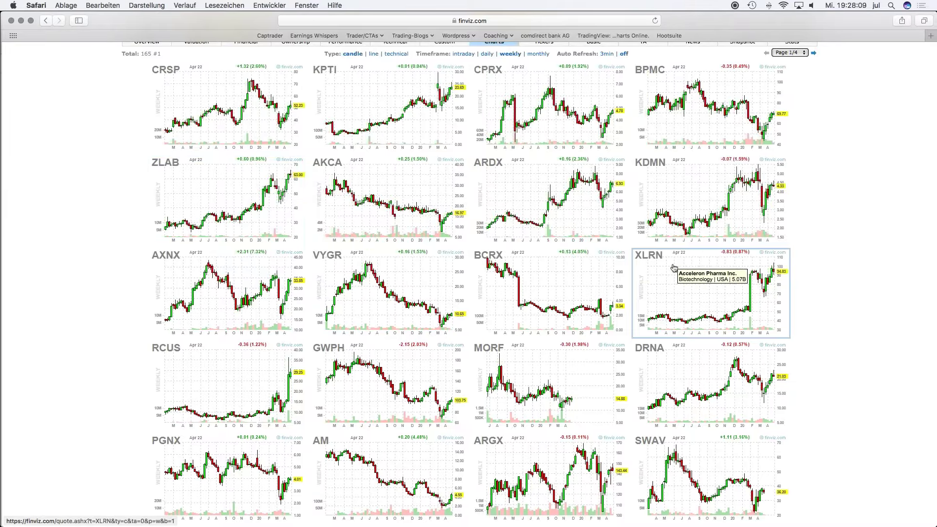
Examine the remaining weekly charts on the first results page, including the company details for SE, LVGO, PAAS and EDIT.
scroll(838, 293, down, 5)
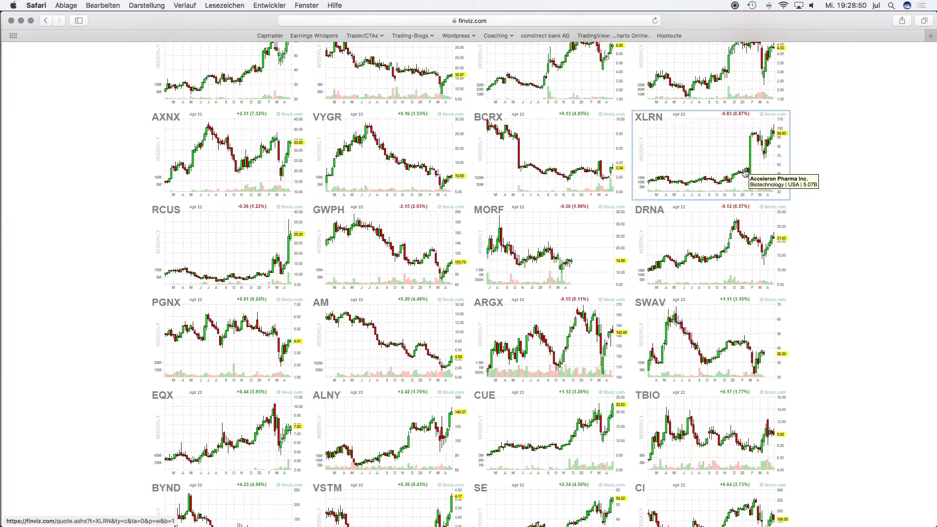
scroll(870, 191, down, 5)
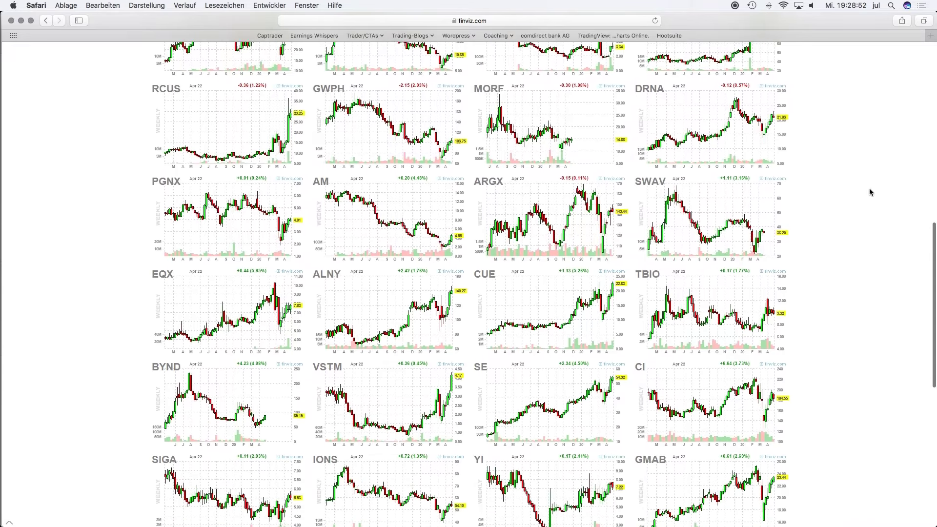
scroll(870, 192, down, 3)
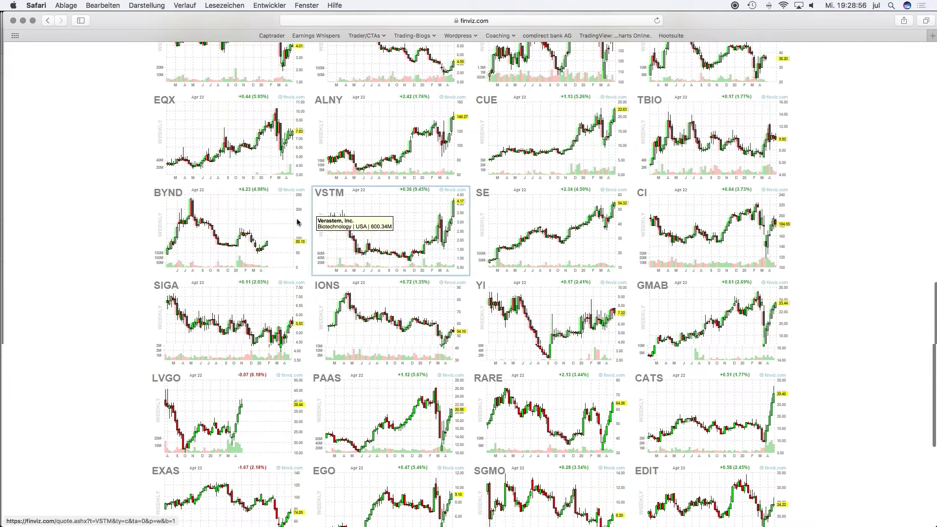
scroll(871, 235, down, 1)
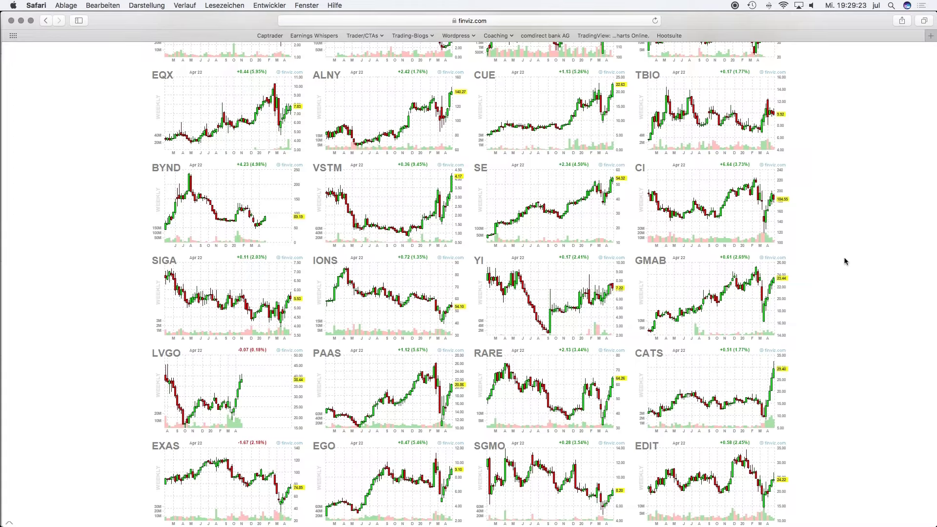
scroll(845, 261, down, 2)
scroll(846, 261, up, 3)
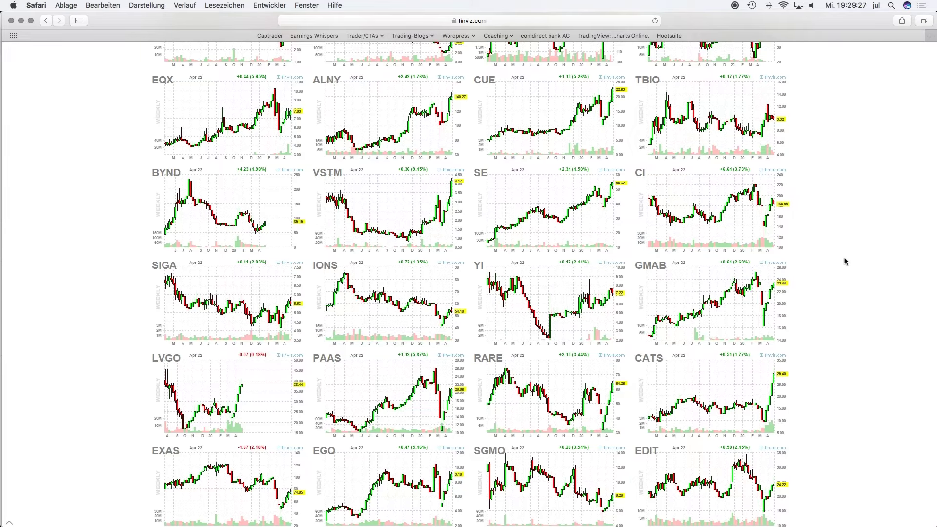
mouse_move(499, 199)
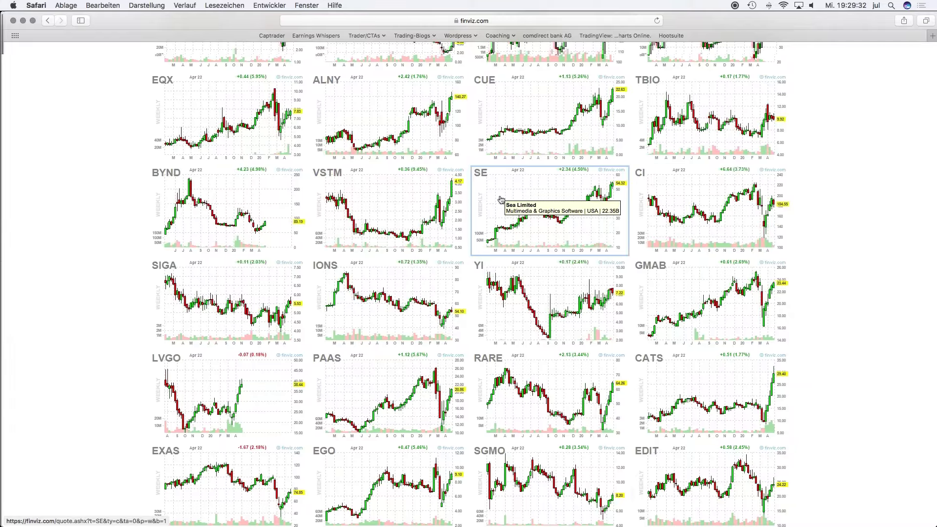
mouse_move(238, 406)
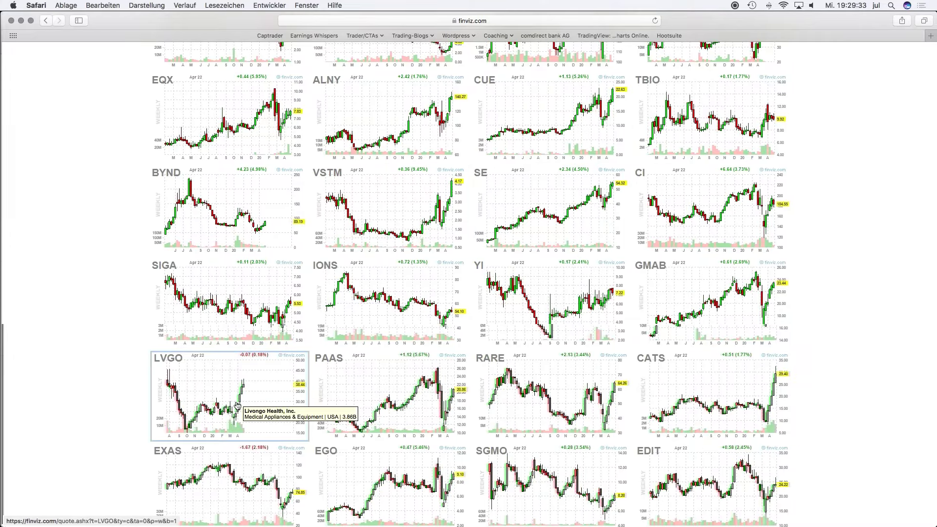
mouse_move(369, 389)
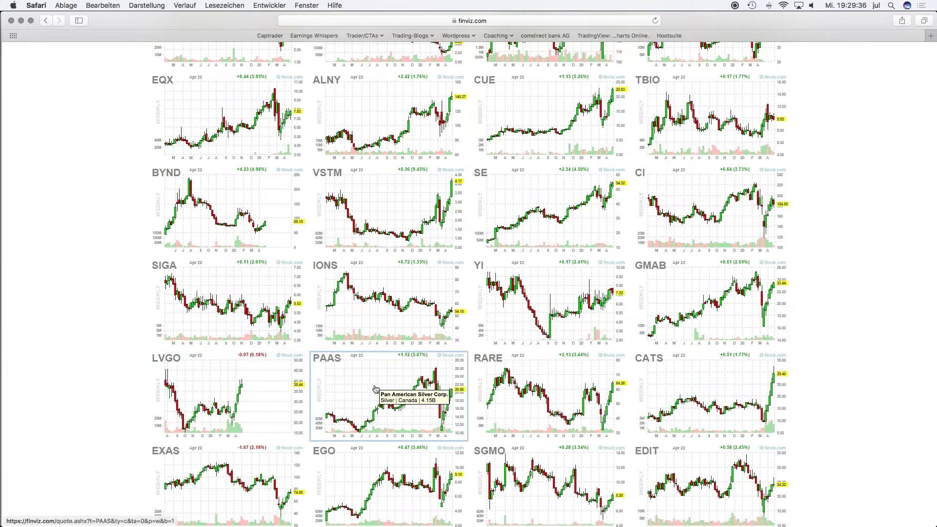
mouse_move(683, 400)
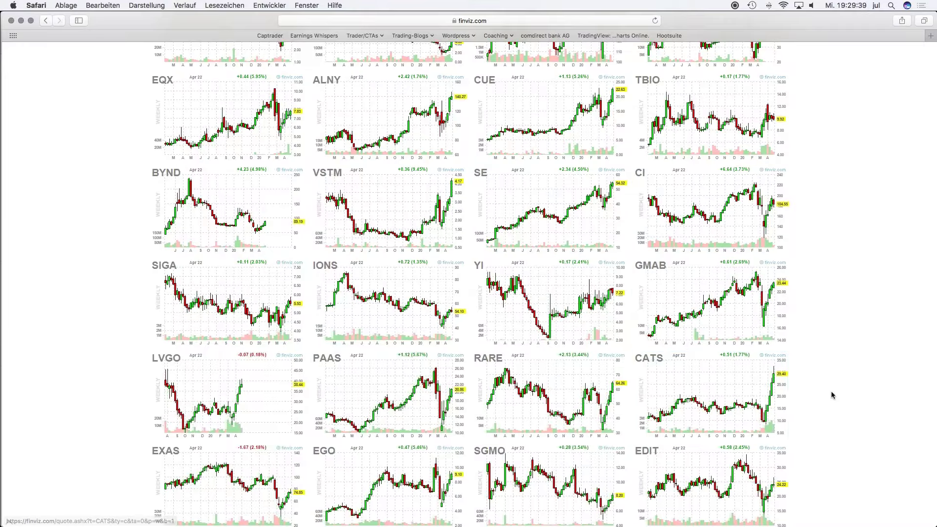
scroll(831, 395, down, 5)
mouse_move(635, 388)
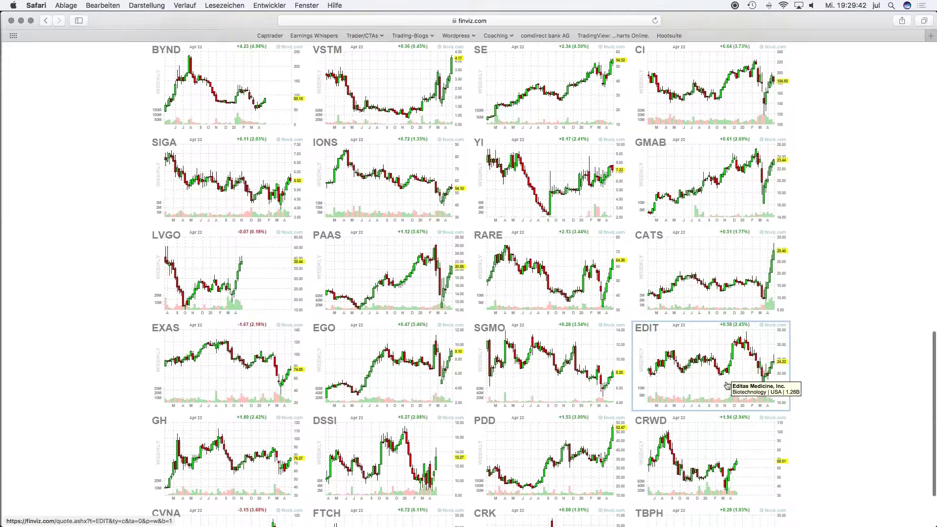
scroll(727, 385, down, 3)
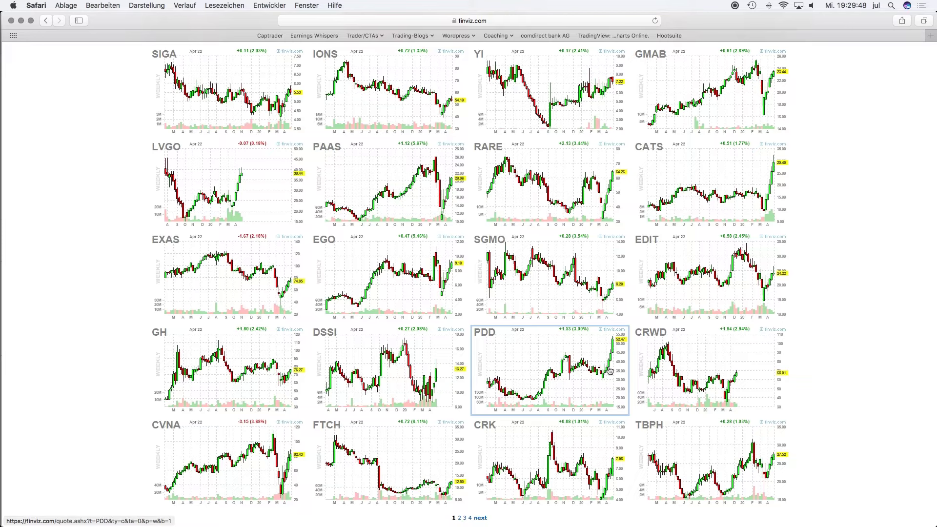
Load the saved screener preset "Top 1y".
scroll(881, 318, up, 10)
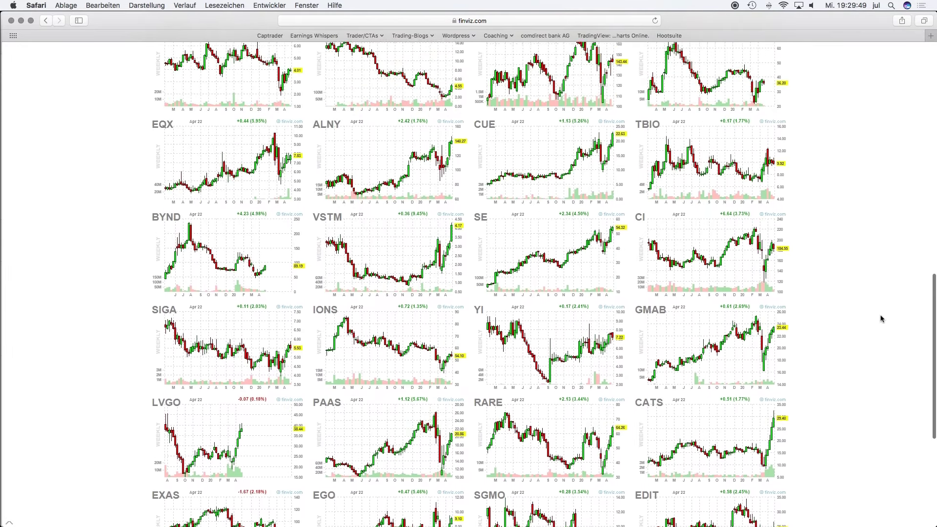
scroll(881, 319, up, 15)
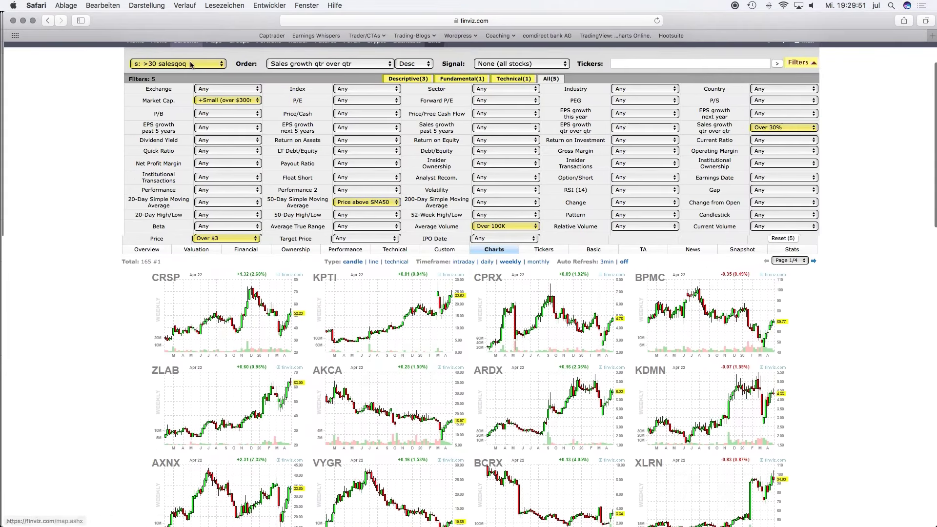
click(190, 64)
click(191, 76)
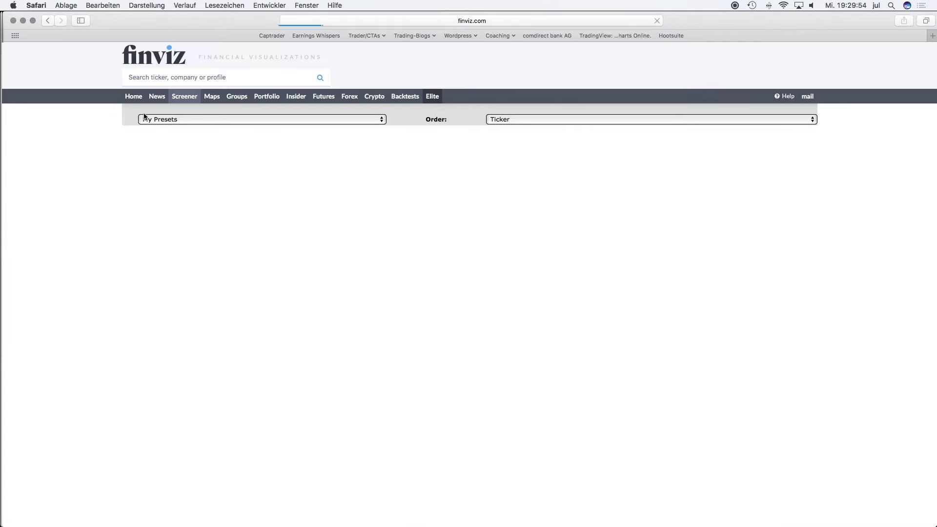
Examine the one-year top performers screen's filter settings and the weekly charts of its matching stocks.
scroll(118, 161, down, 3)
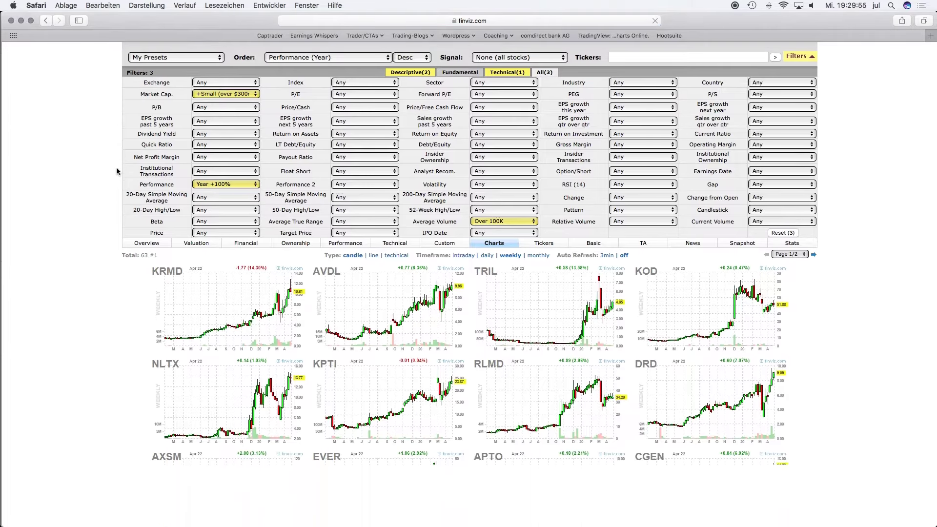
scroll(117, 172, down, 1)
scroll(117, 172, up, 1)
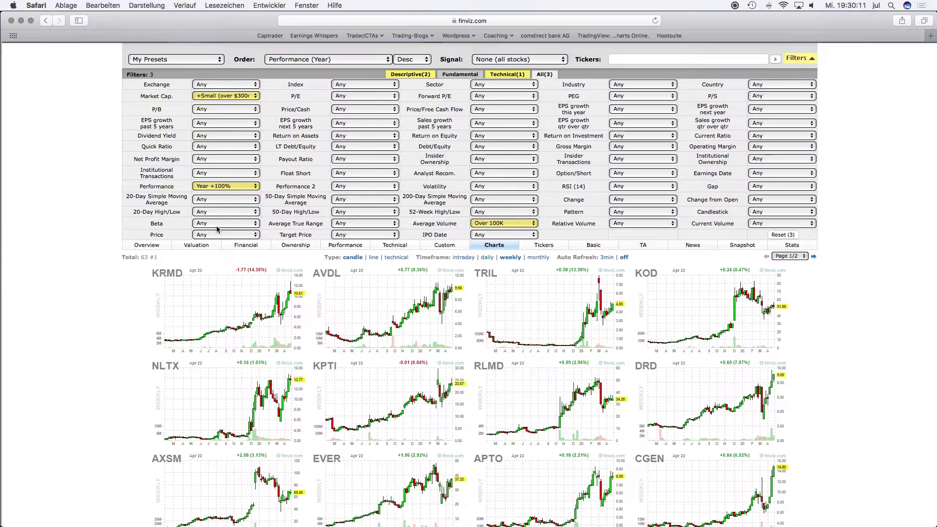
scroll(85, 273, down, 3)
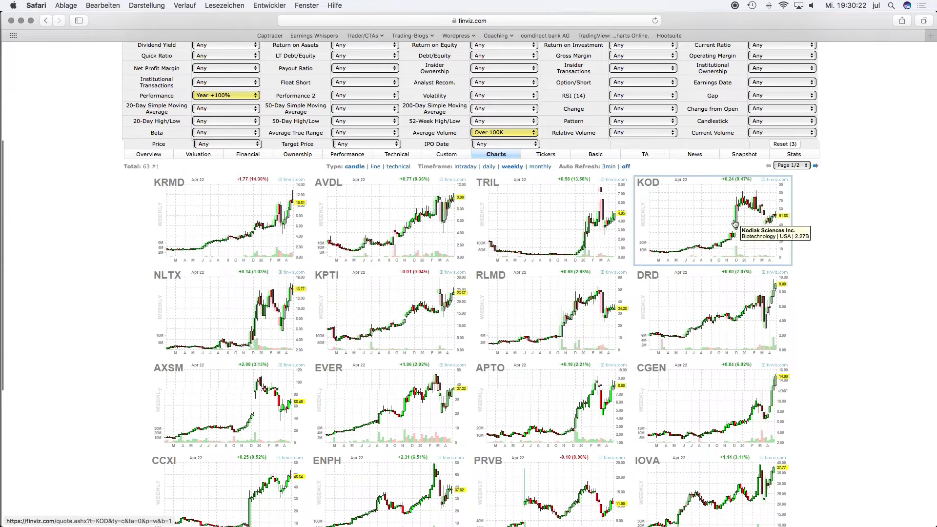
scroll(887, 321, down, 5)
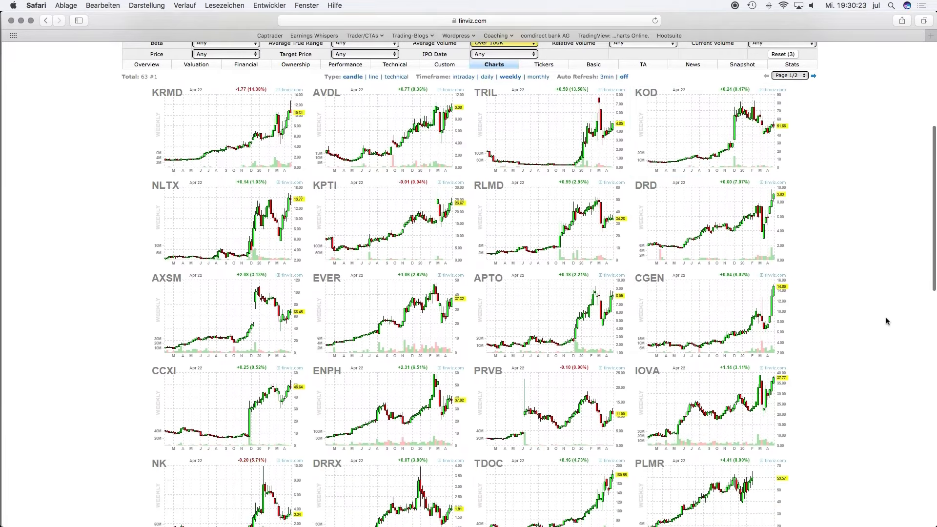
scroll(884, 328, down, 3)
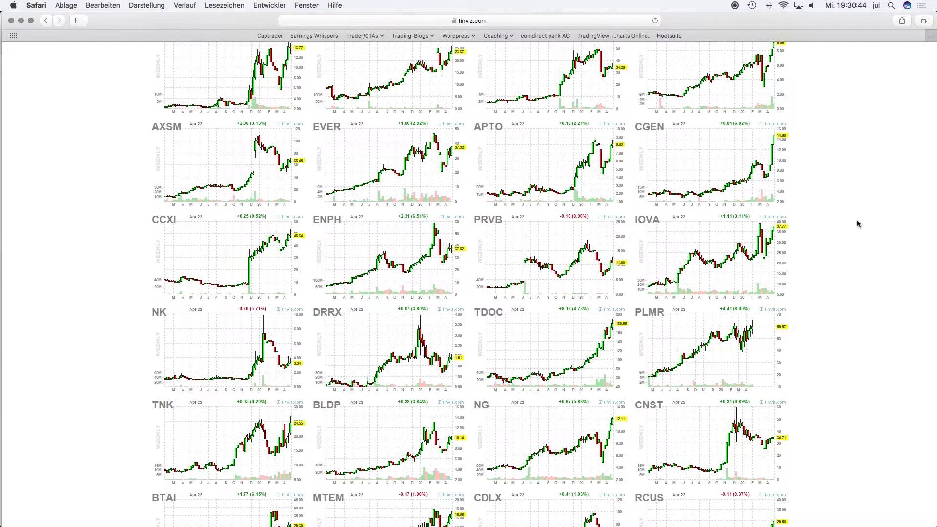
scroll(857, 224, down, 5)
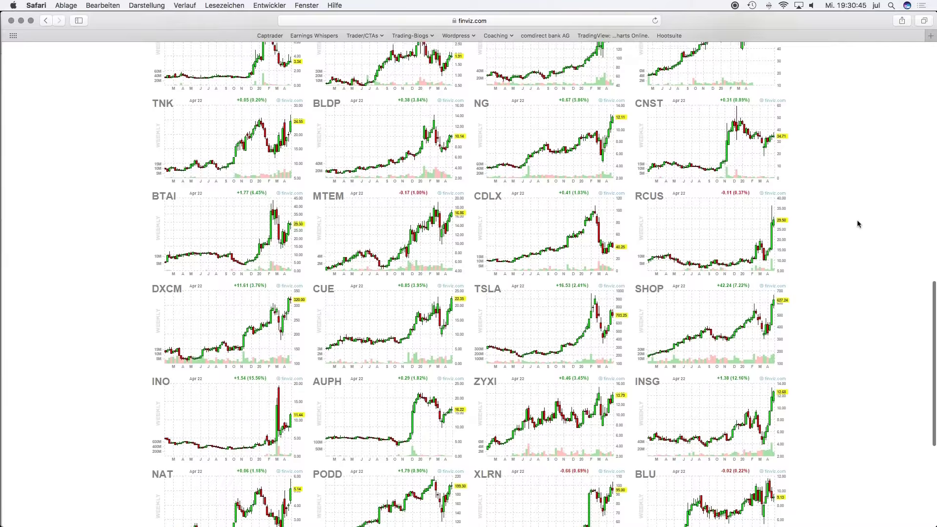
Load the saved screener preset "Strongest Stocks".
scroll(857, 224, up, 15)
click(181, 123)
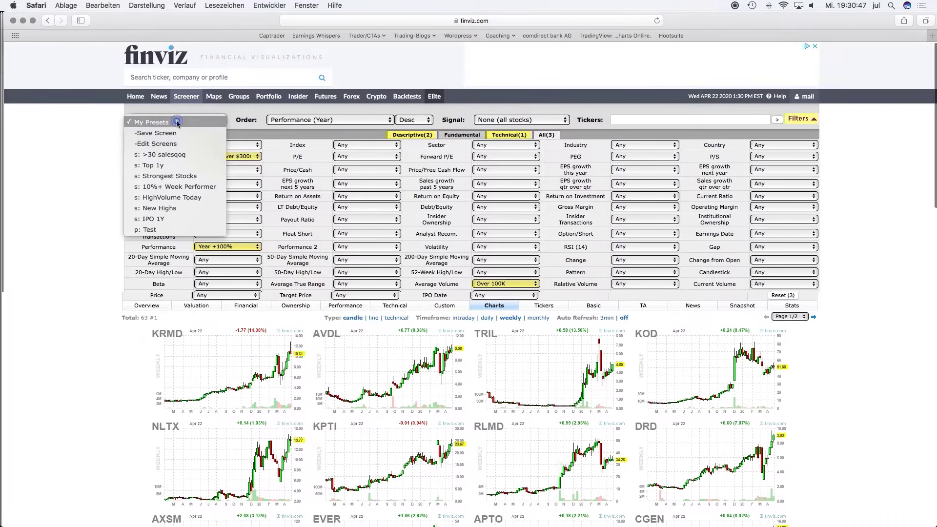
click(170, 177)
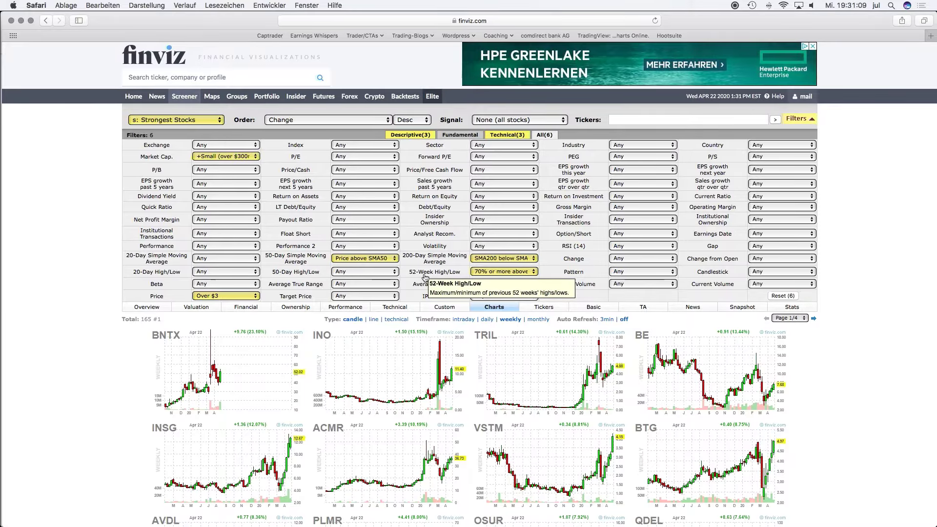
Examine the weekly charts of the stocks matched by the "Strongest Stocks" screen, from BNTX through the CHWY row.
scroll(902, 351, down, 3)
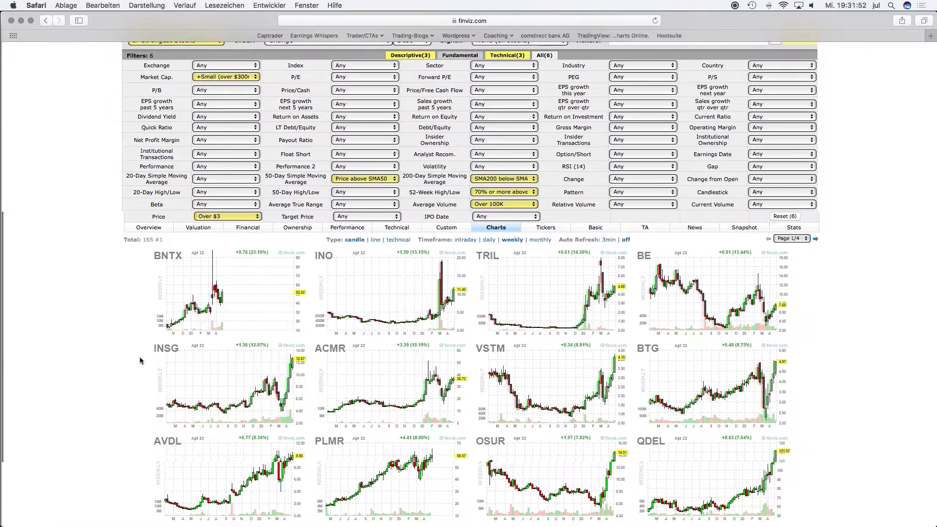
scroll(140, 360, down, 10)
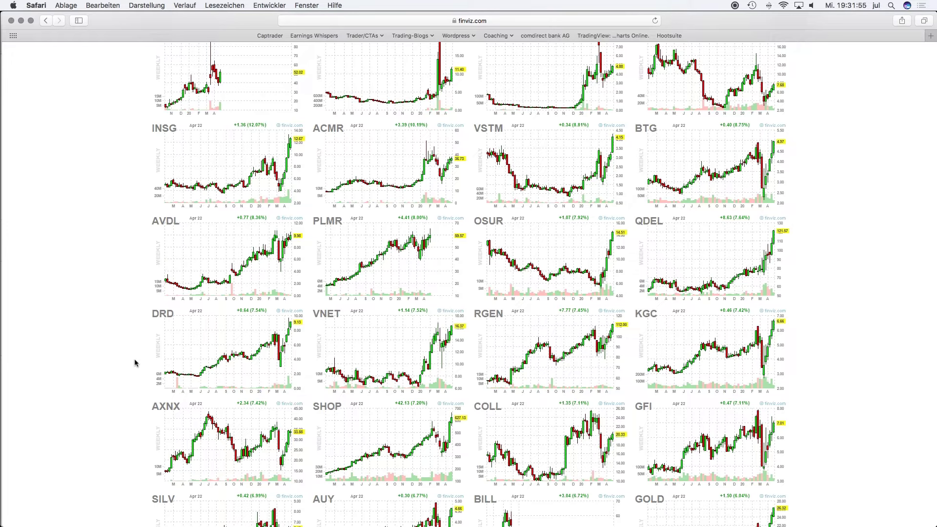
scroll(135, 362, down, 2)
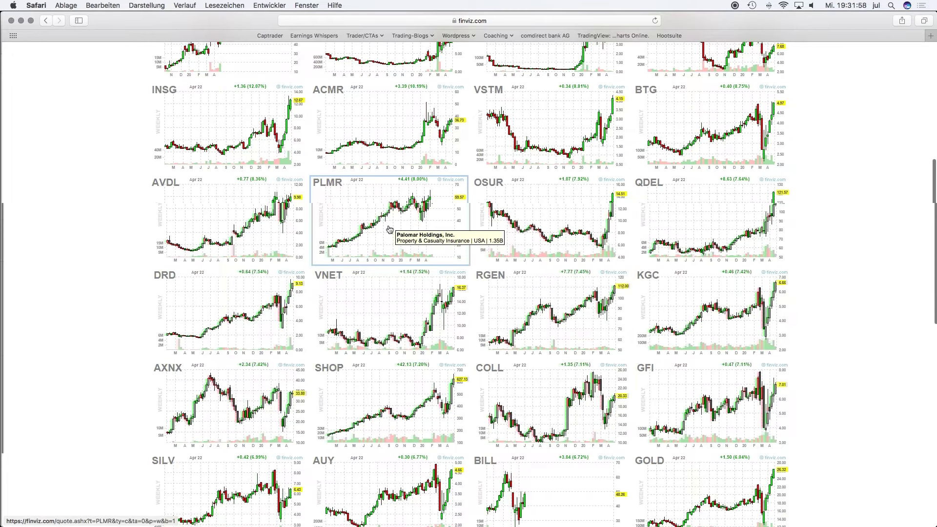
scroll(108, 317, down, 7)
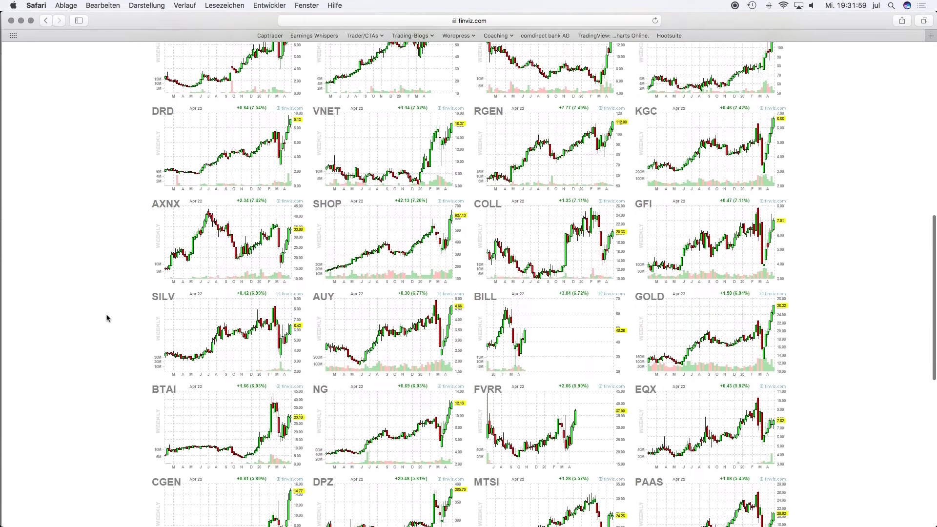
scroll(107, 318, down, 1)
scroll(106, 320, down, 4)
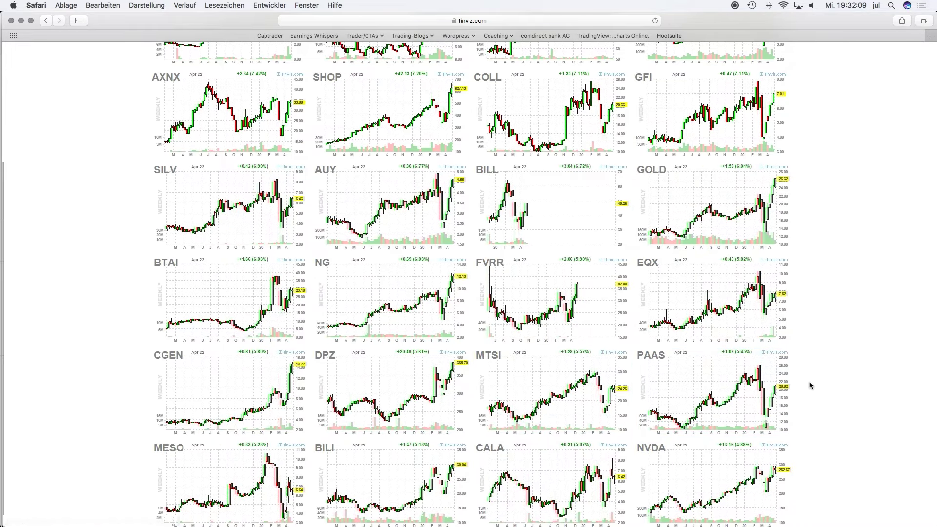
scroll(810, 384, down, 3)
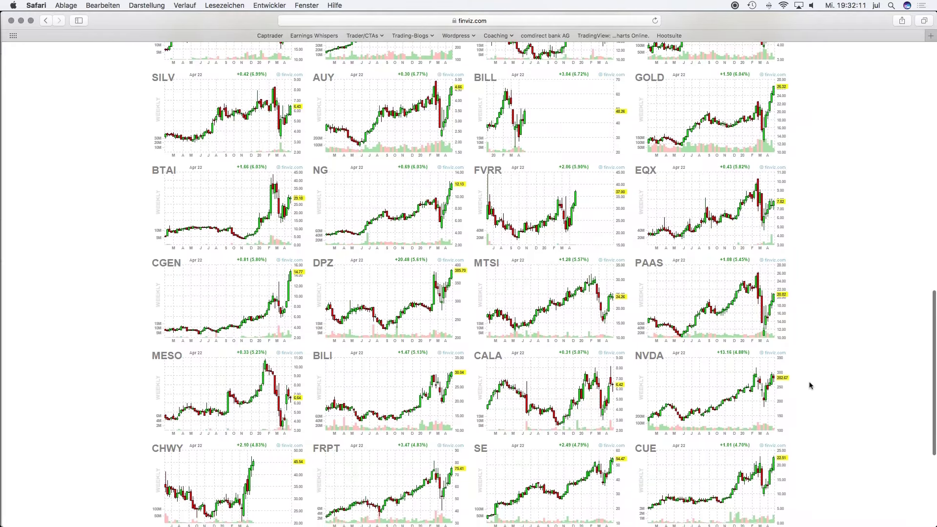
Load the saved screener preset "10%+ Week Performer" and display its results as weekly candle charts.
scroll(810, 385, up, 1)
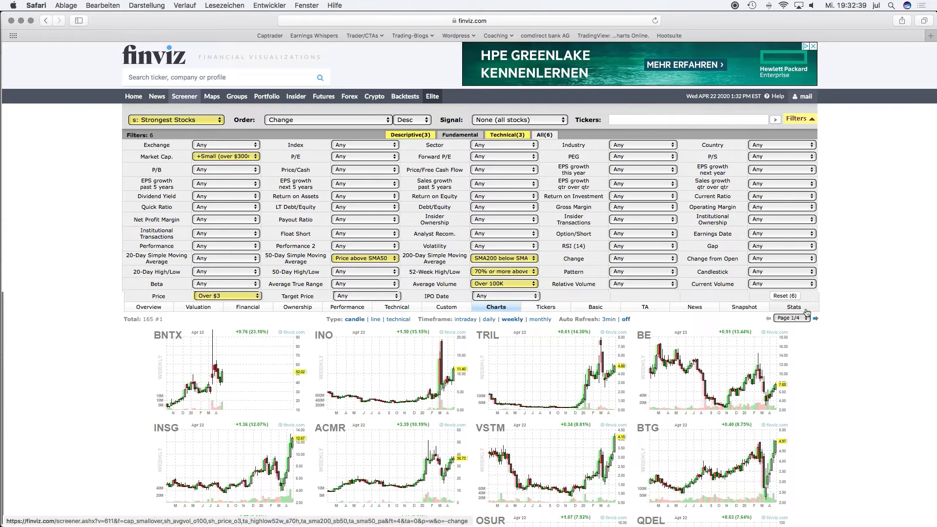
click(170, 124)
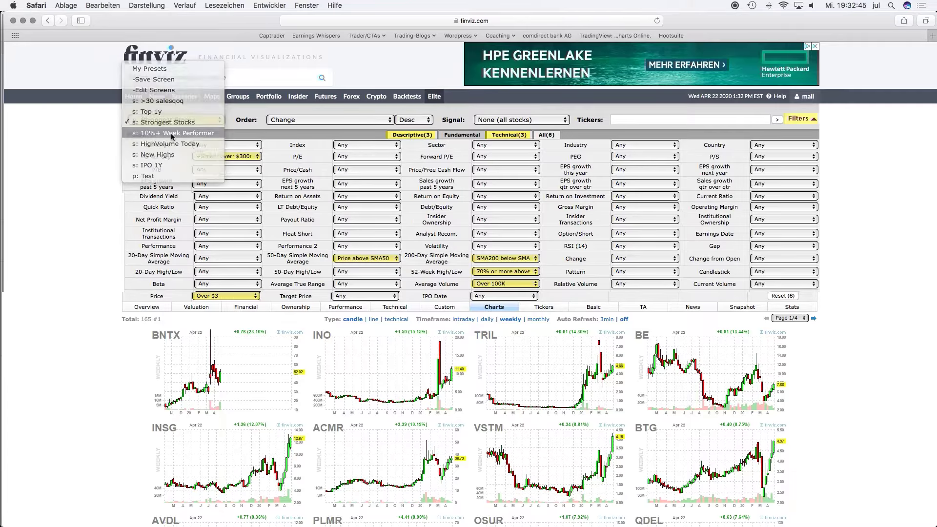
click(171, 133)
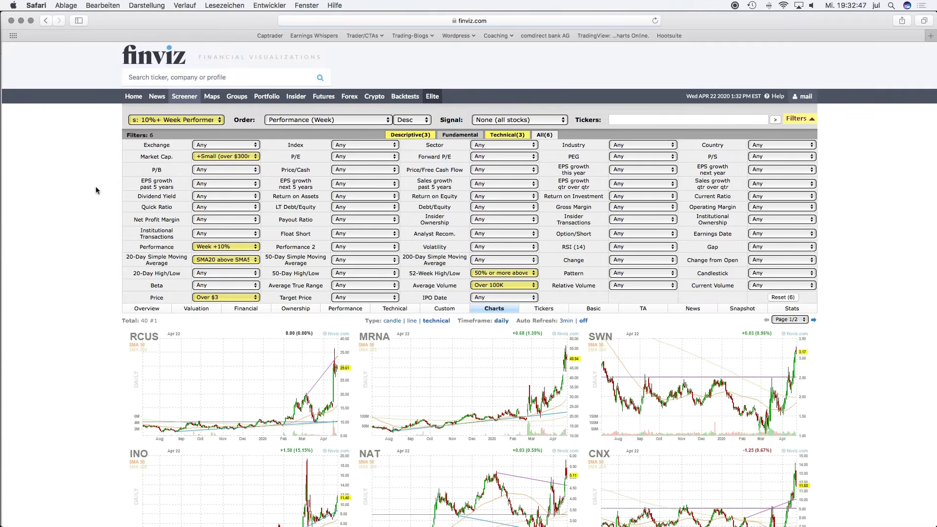
scroll(94, 192, down, 2)
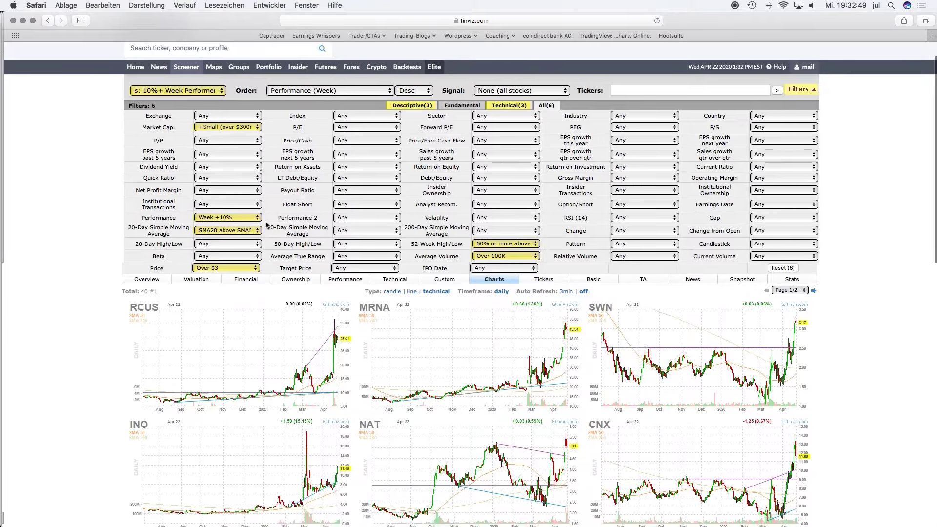
click(392, 292)
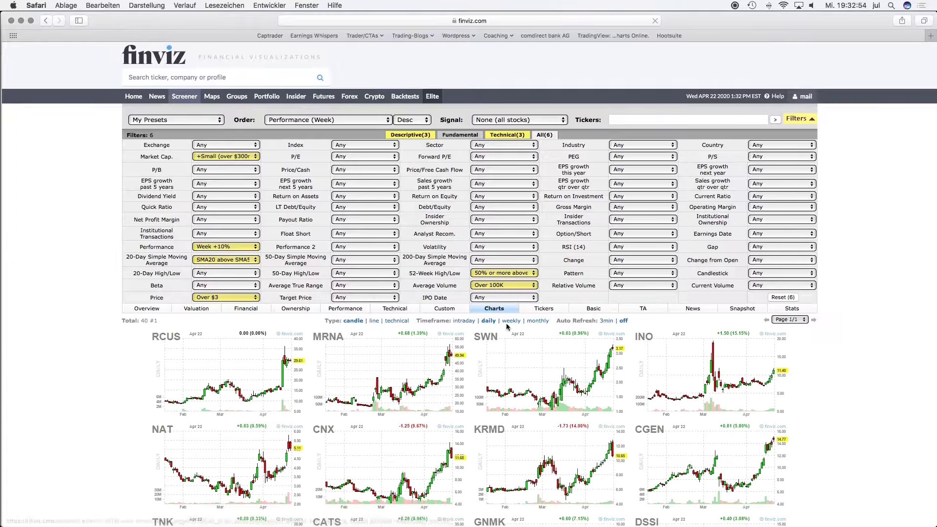
click(511, 320)
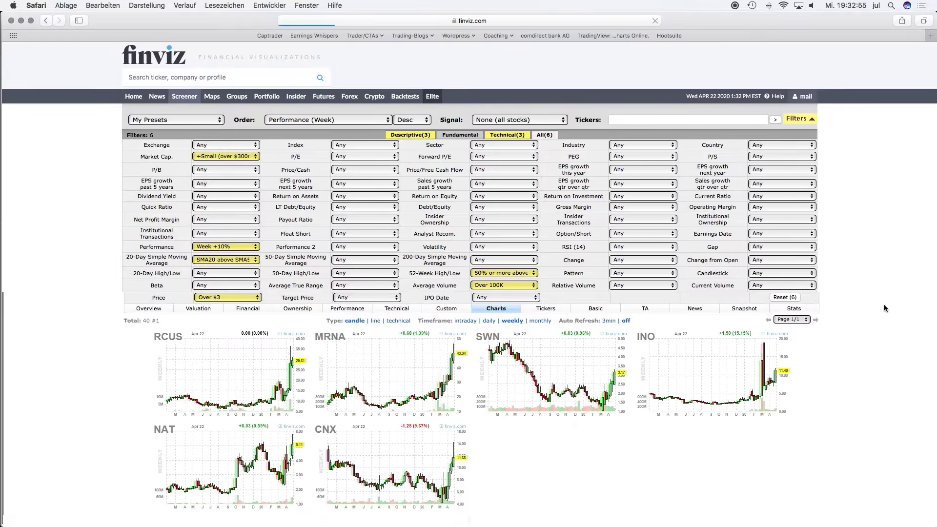
Examine the weekly candle charts of the stocks that match the 10% weekly performance screen.
scroll(886, 308, down, 5)
scroll(886, 308, up, 2)
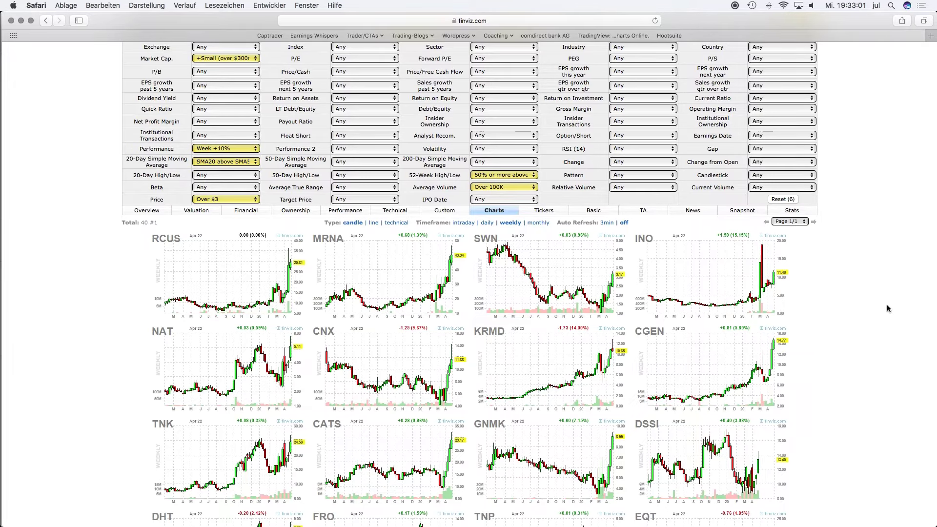
scroll(901, 305, down, 2)
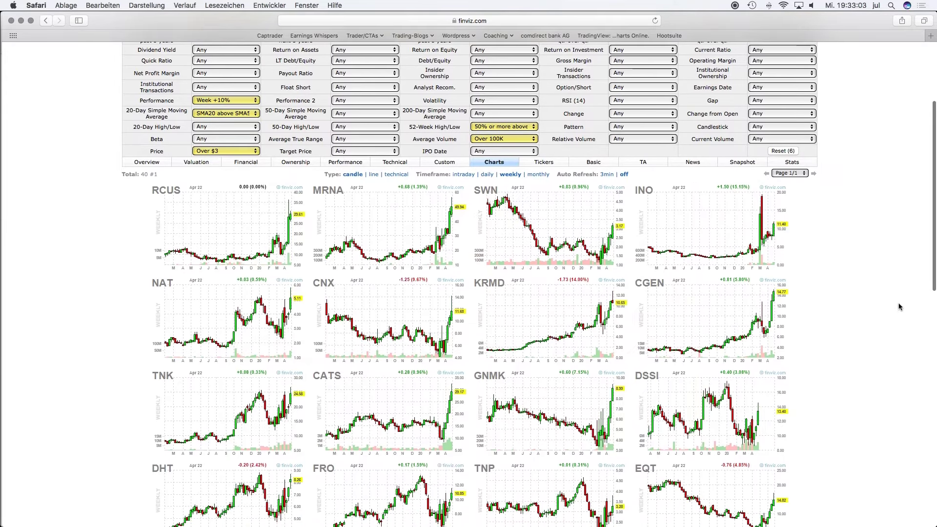
scroll(887, 270, down, 4)
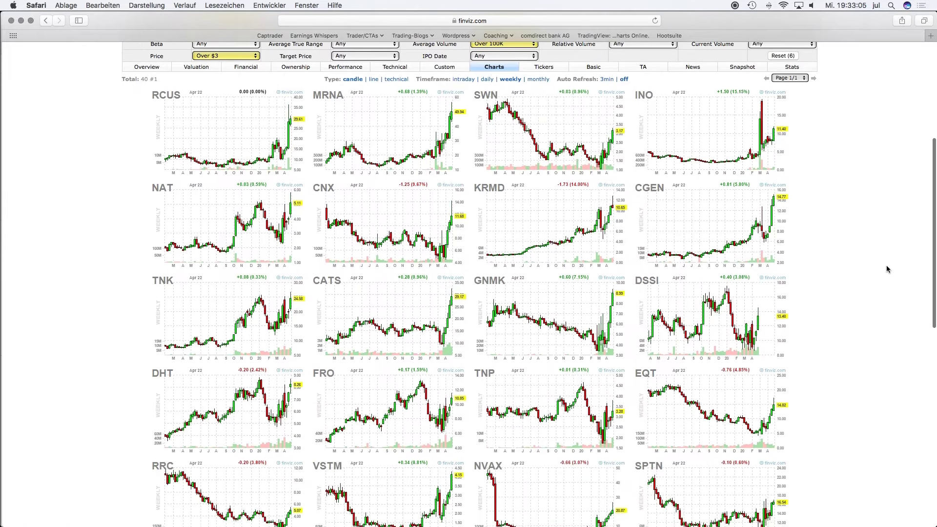
scroll(887, 269, down, 5)
scroll(887, 269, up, 4)
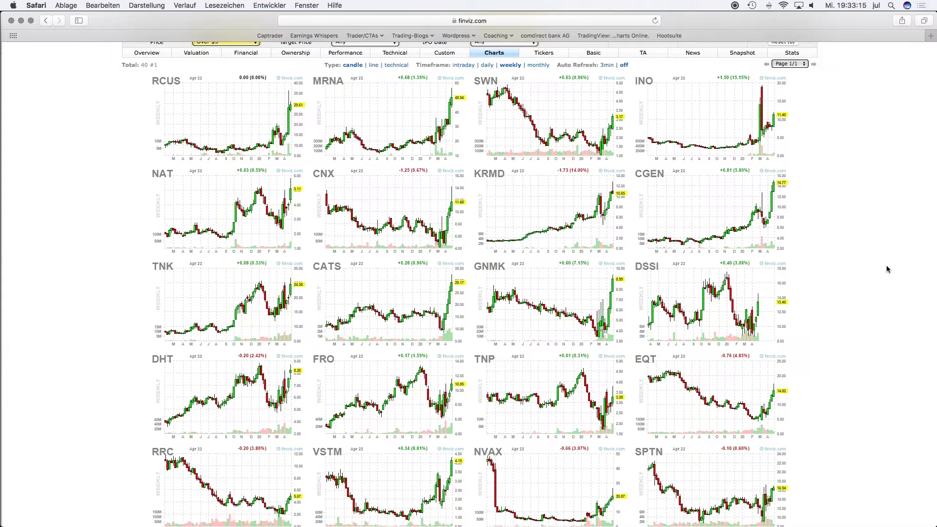
scroll(873, 262, down, 3)
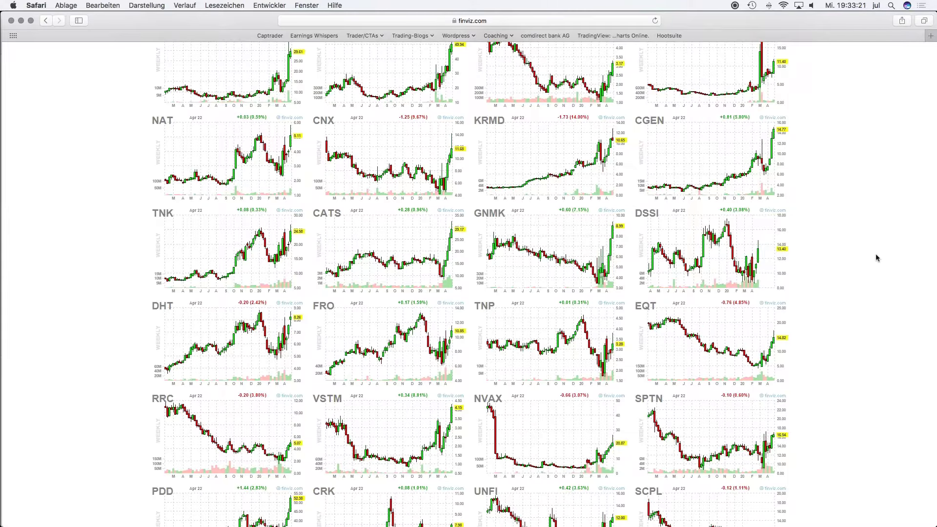
scroll(871, 259, up, 5)
scroll(866, 255, down, 1)
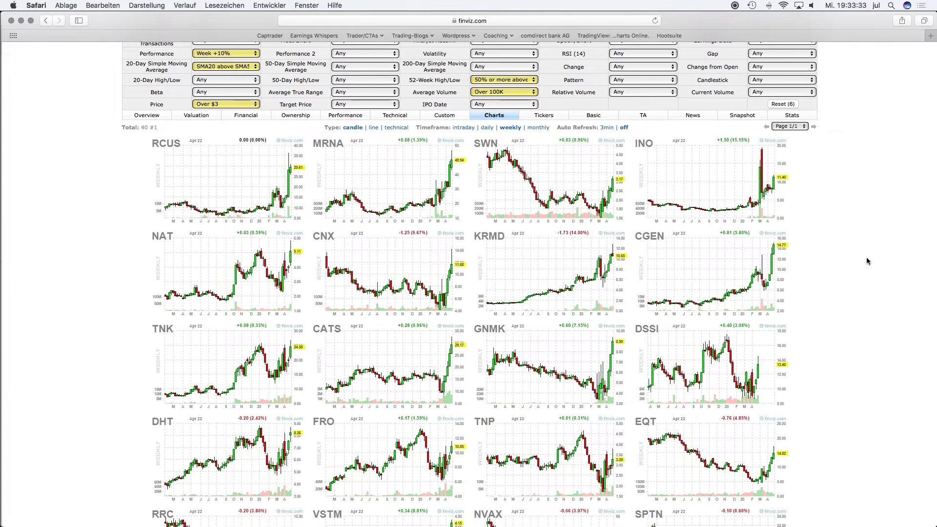
scroll(867, 261, down, 3)
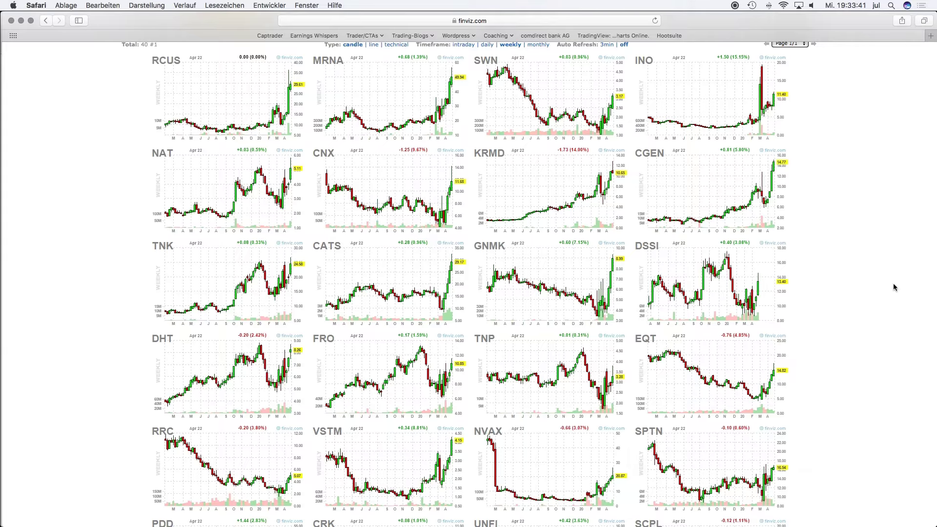
scroll(873, 273, down, 3)
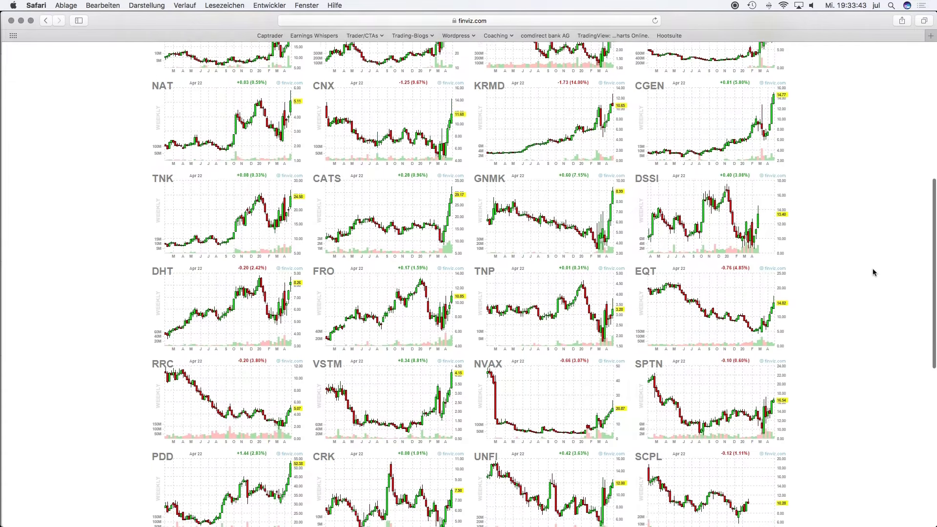
scroll(873, 283, down, 3)
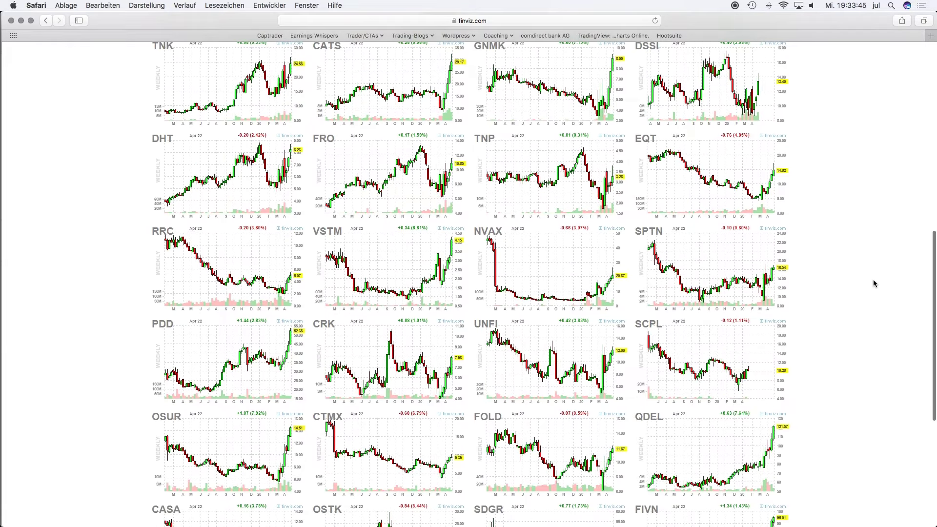
Load the saved screener preset "HighVolume Today" and close the video advertisement covering the charts.
scroll(873, 283, up, 12)
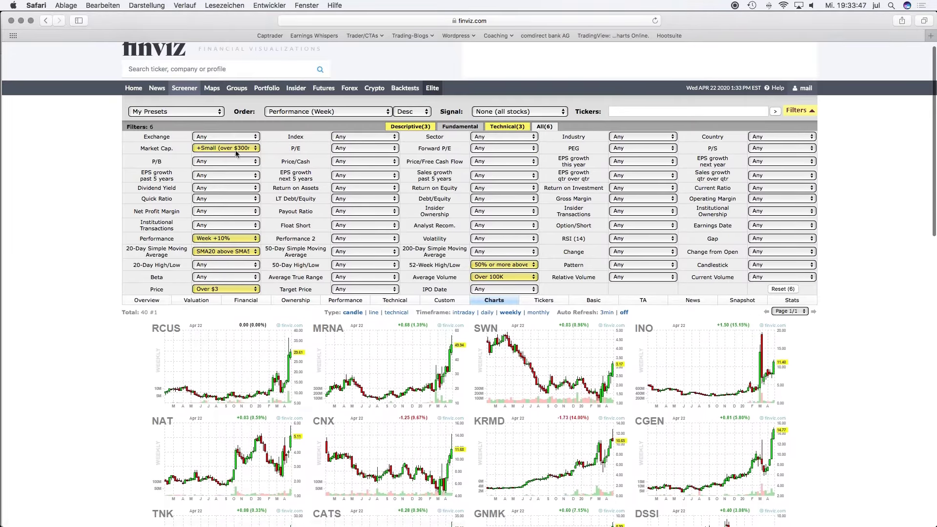
scroll(236, 153, up, 1)
click(151, 119)
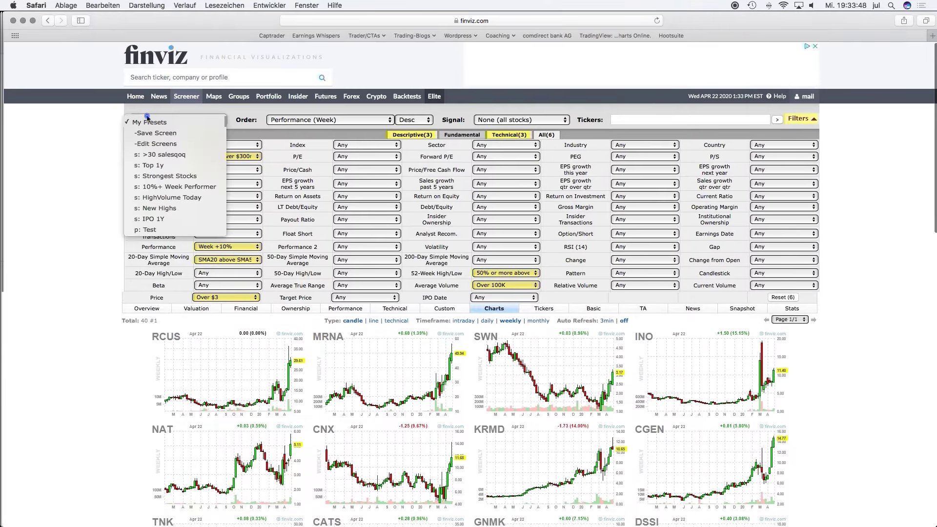
click(203, 197)
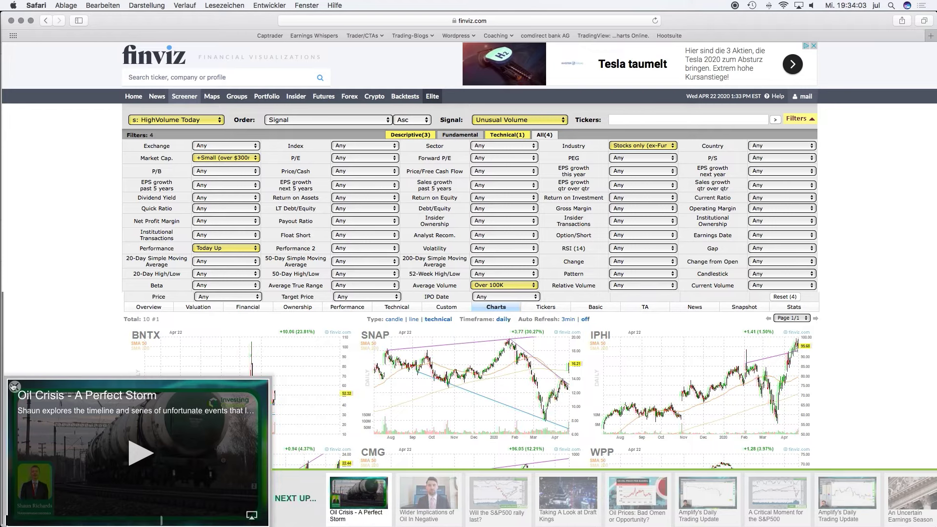
click(14, 386)
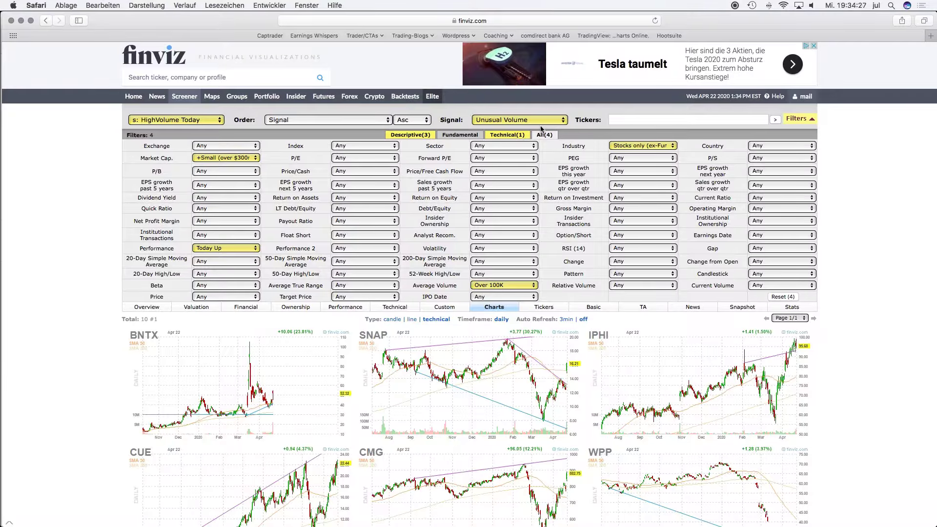
Examine the unusual-volume screen's filter settings and the daily technical charts of its matching stocks.
scroll(890, 251, down, 5)
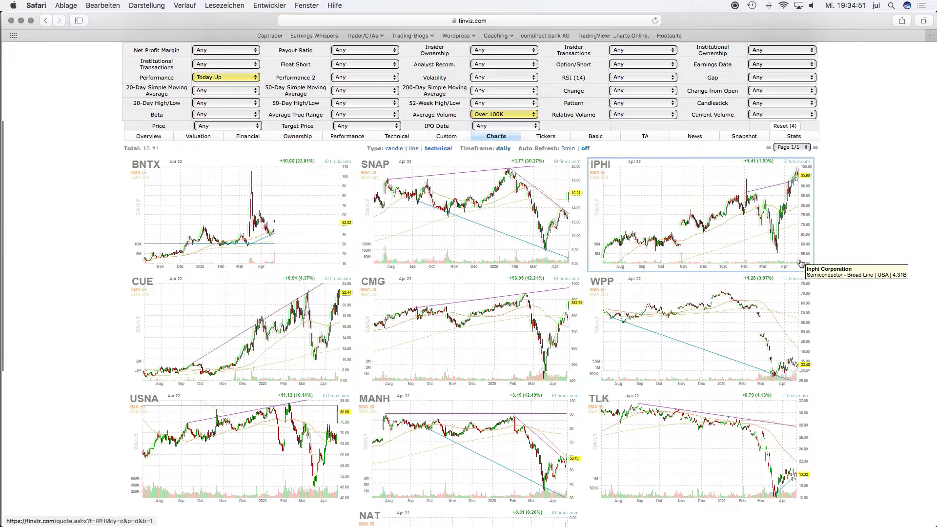
scroll(900, 279, down, 5)
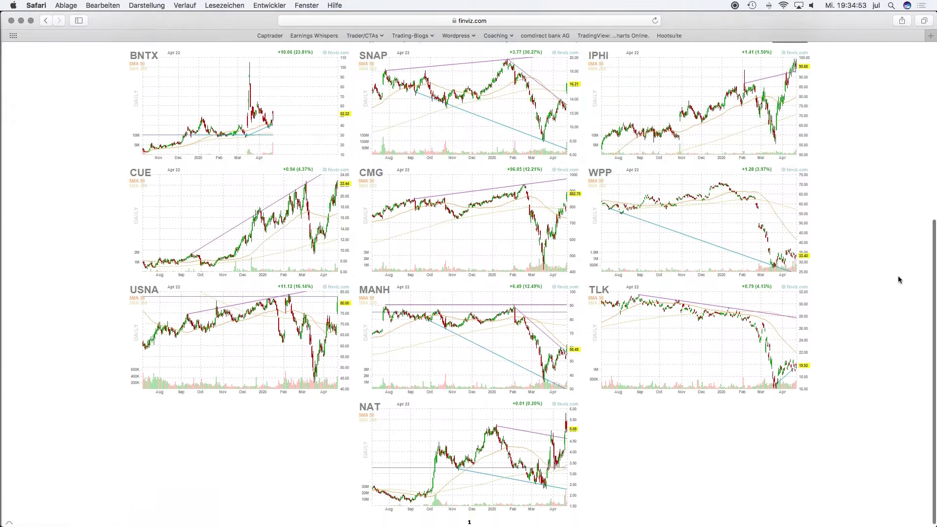
scroll(899, 280, up, 7)
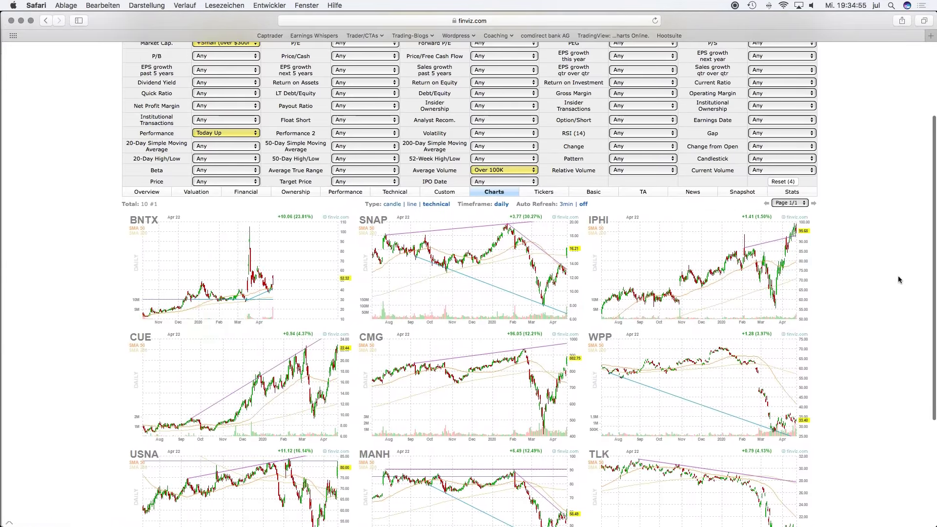
scroll(899, 279, up, 2)
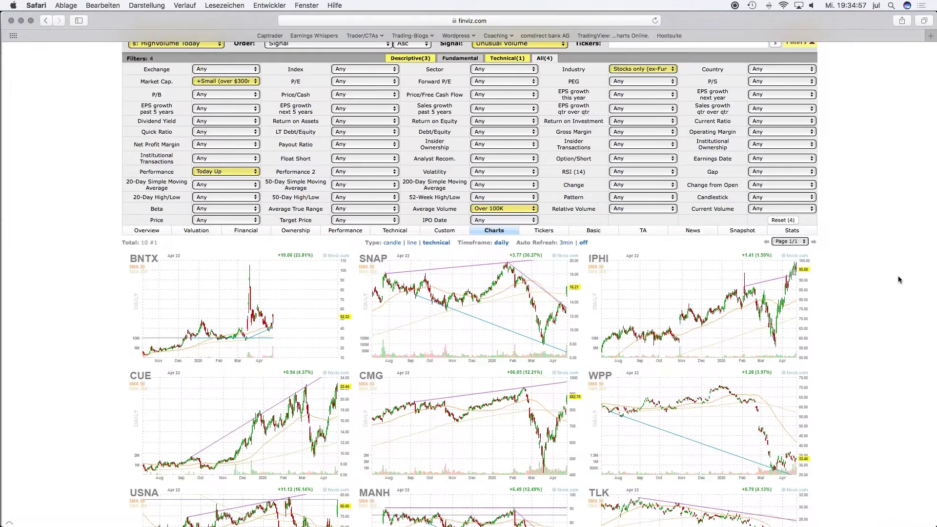
scroll(899, 280, up, 2)
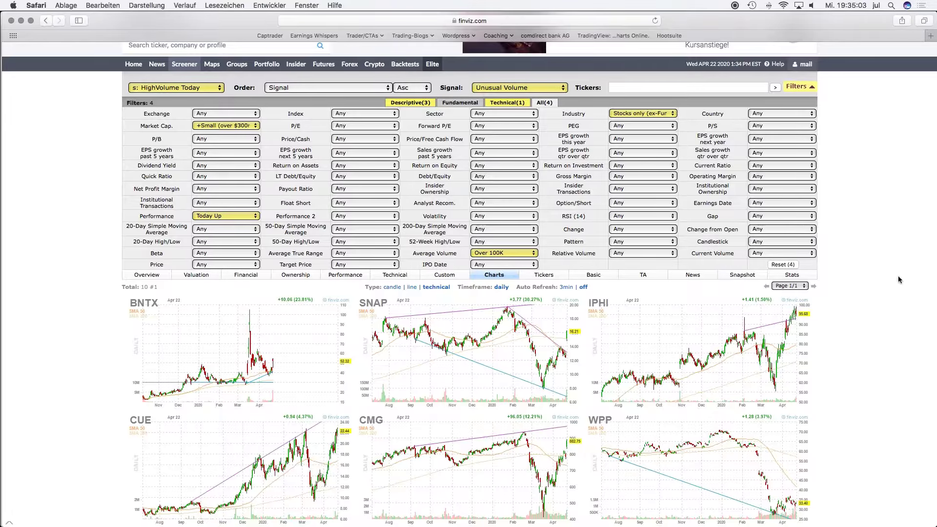
scroll(890, 280, down, 2)
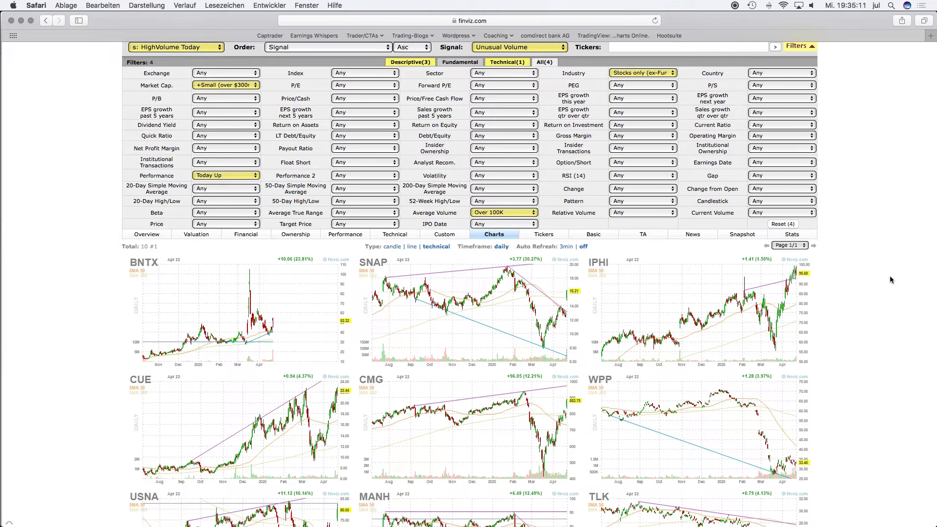
scroll(849, 280, down, 1)
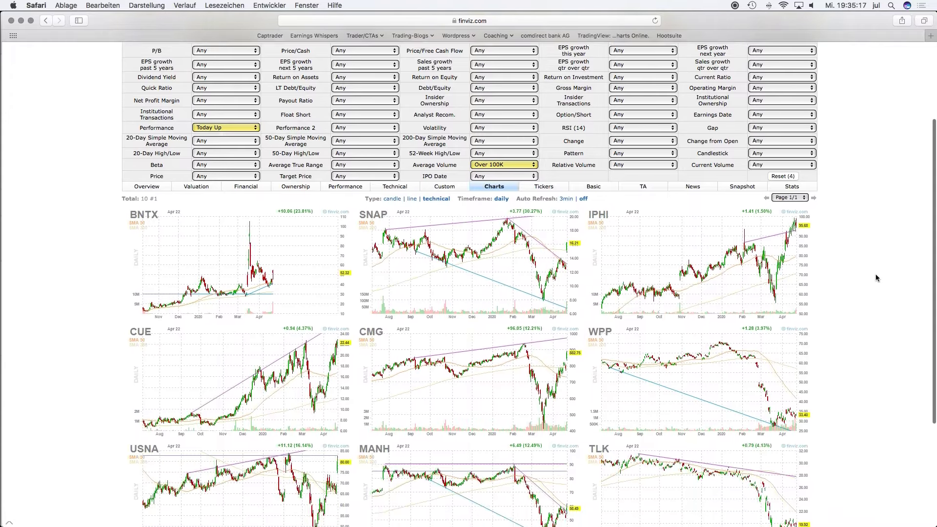
Load the saved screener preset "New Highs" and bring its filters and first daily charts into view.
scroll(876, 278, up, 4)
click(193, 122)
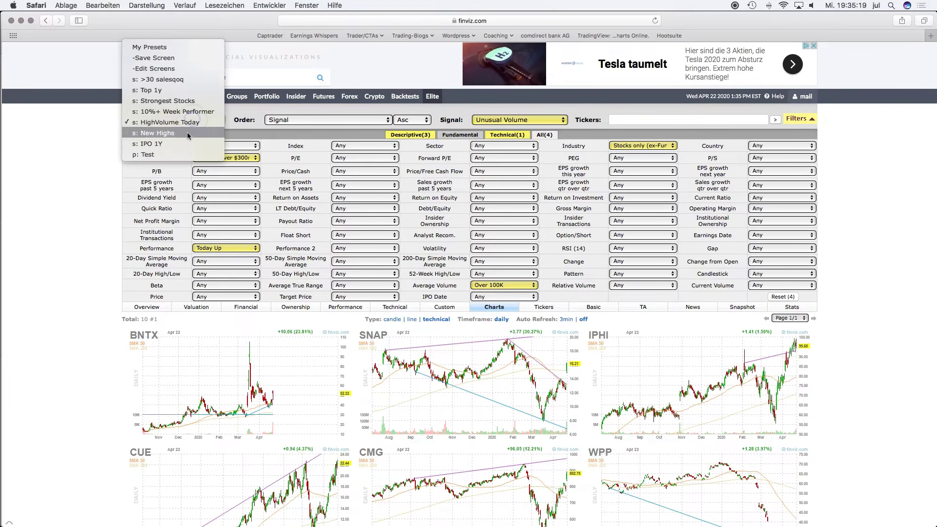
click(189, 133)
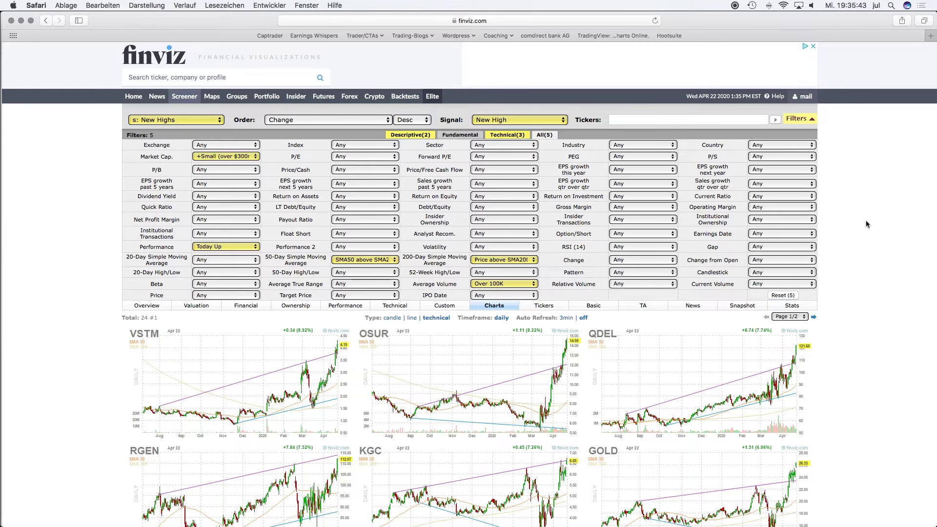
scroll(879, 219, down, 3)
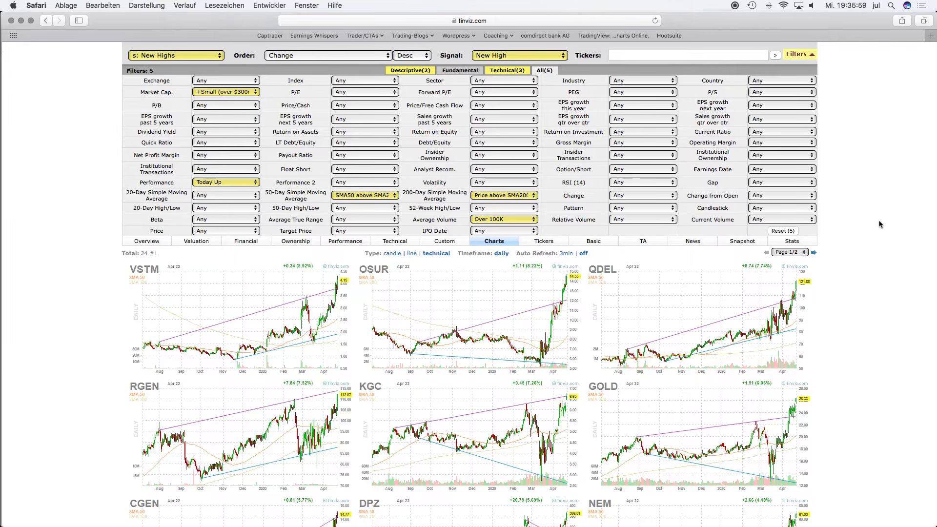
Examine the "New Highs" screen's filter settings and the daily technical charts of its matching stocks.
scroll(881, 229, up, 3)
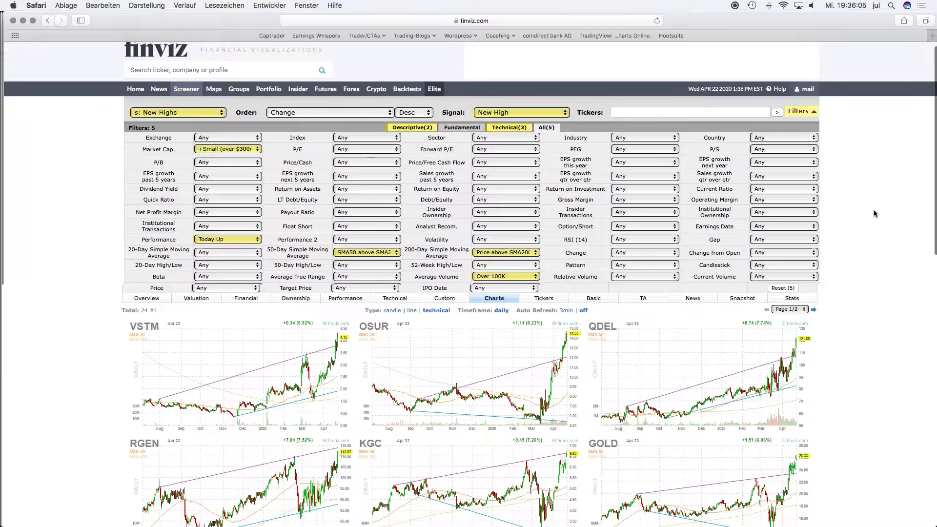
scroll(886, 211, down, 2)
scroll(887, 214, down, 3)
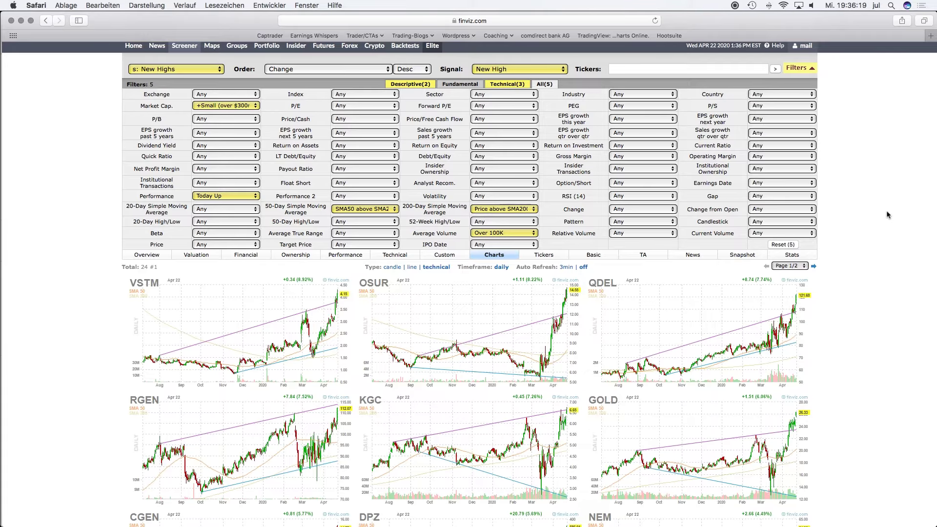
scroll(898, 233, down, 2)
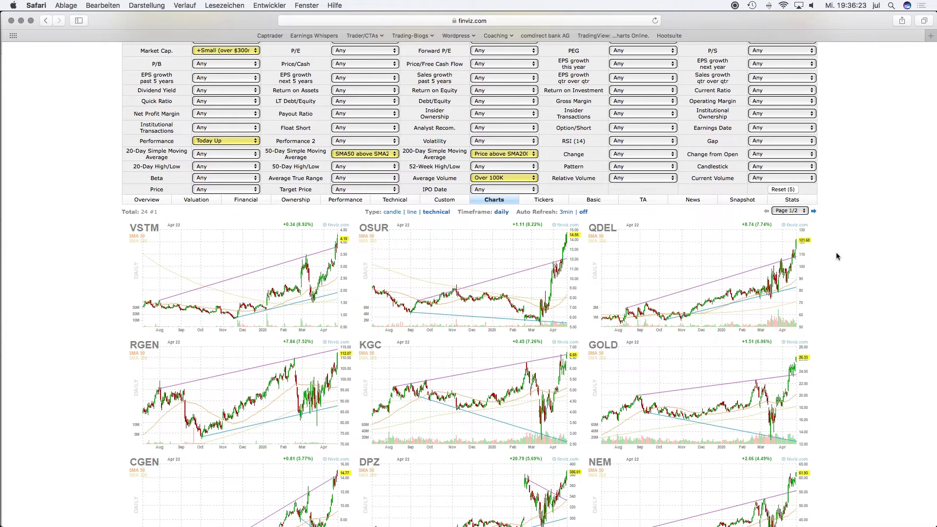
scroll(871, 254, down, 3)
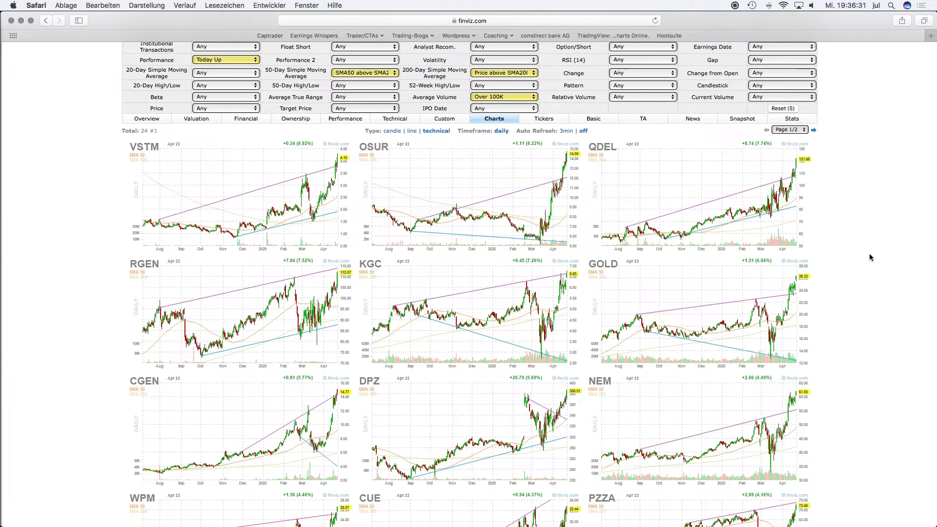
scroll(875, 278, down, 3)
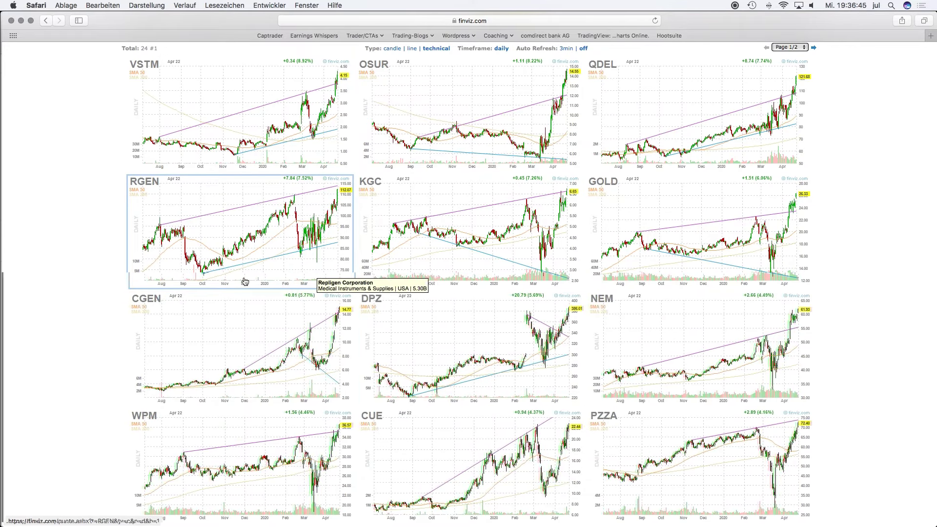
scroll(71, 267, down, 5)
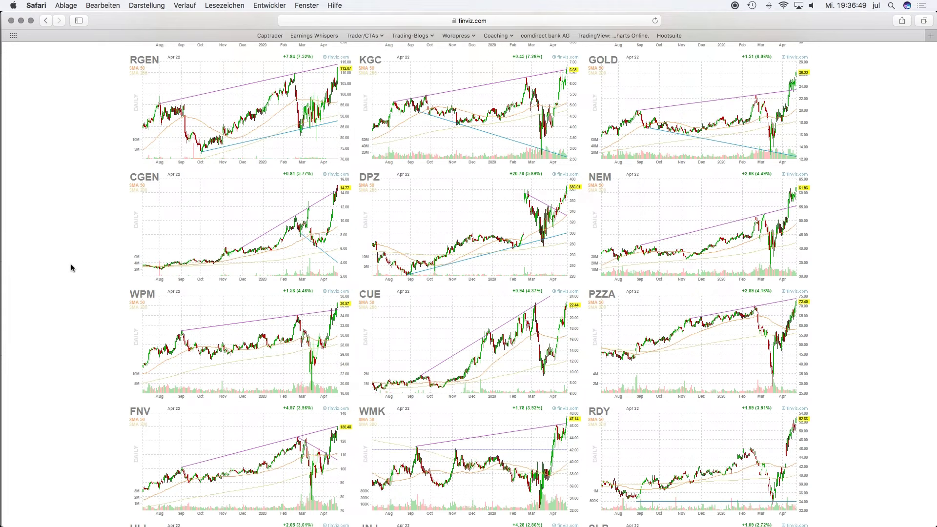
scroll(71, 267, down, 4)
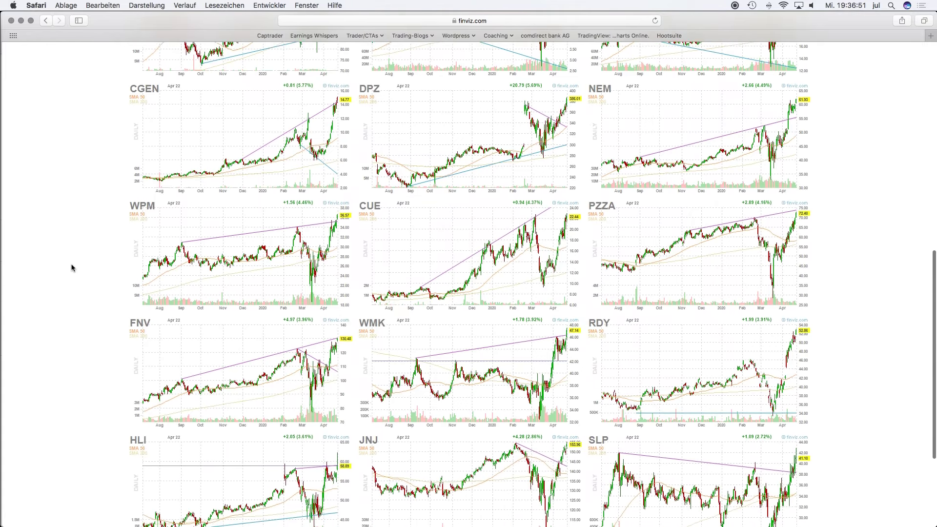
scroll(71, 267, down, 3)
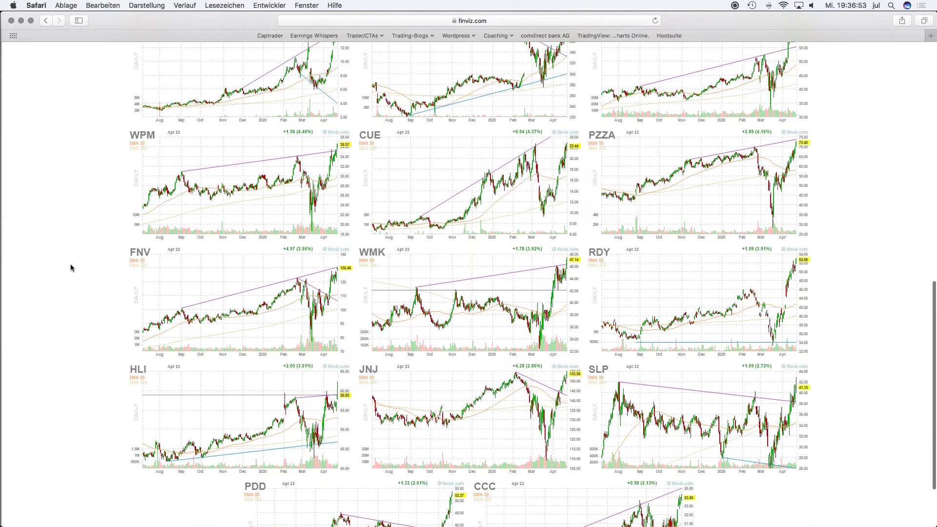
Load the saved screener preset "IPO 1Y".
scroll(71, 267, up, 20)
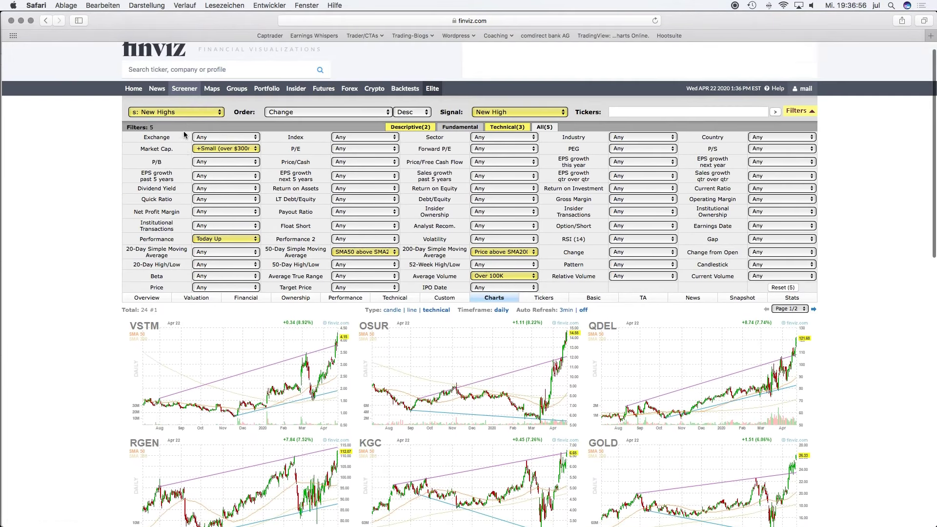
click(184, 120)
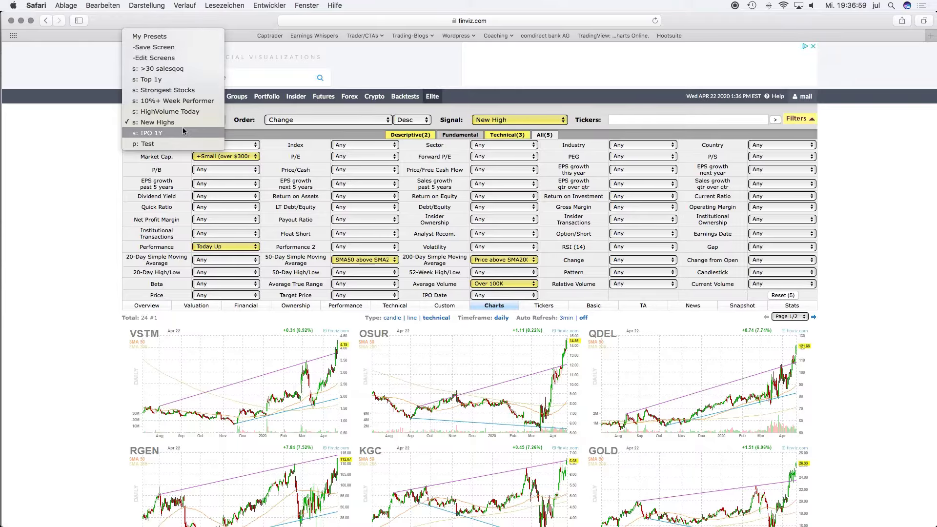
click(184, 132)
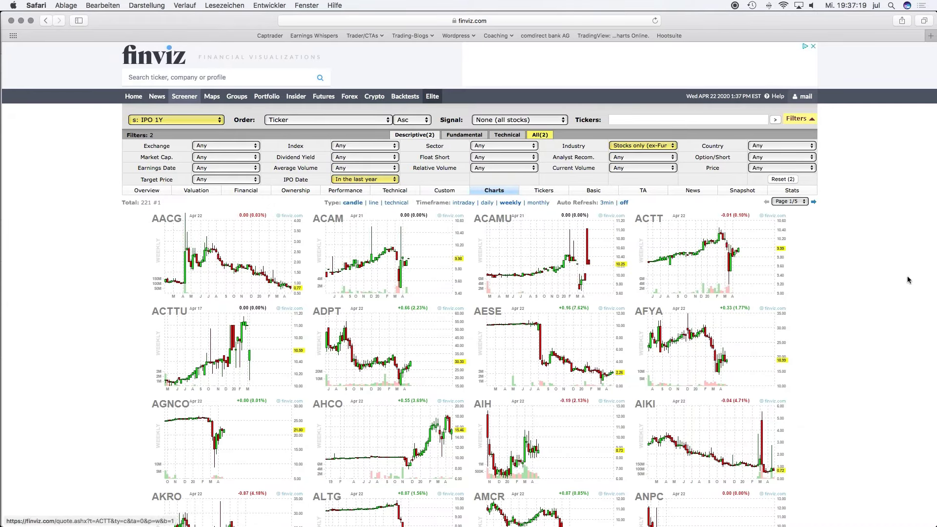
Examine the weekly candle charts of stocks listed in the last year, through to the CHWY chart ending the first page.
scroll(895, 279, down, 5)
scroll(896, 279, down, 1)
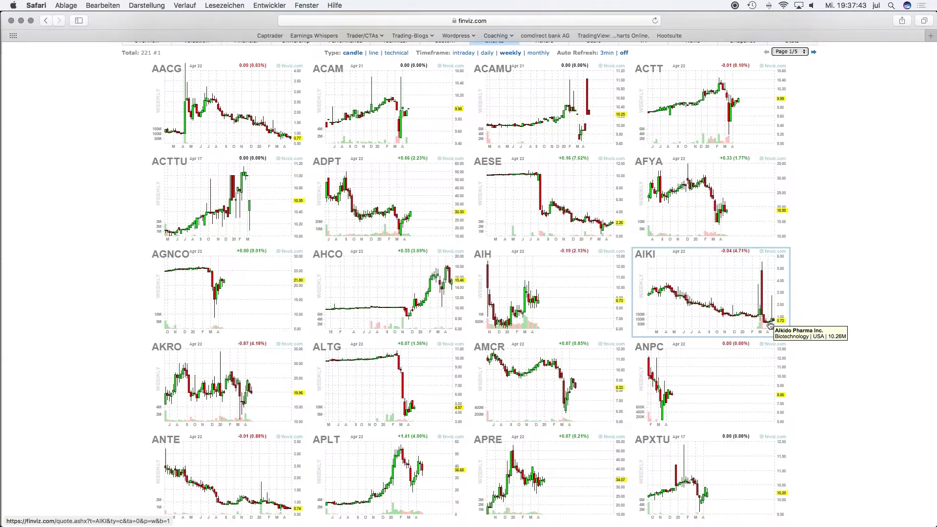
scroll(829, 314, down, 5)
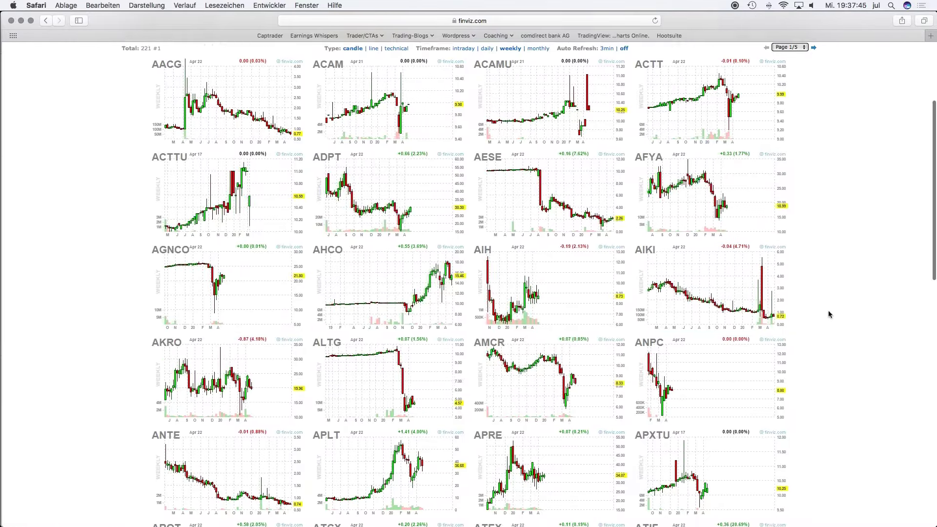
scroll(828, 316, down, 6)
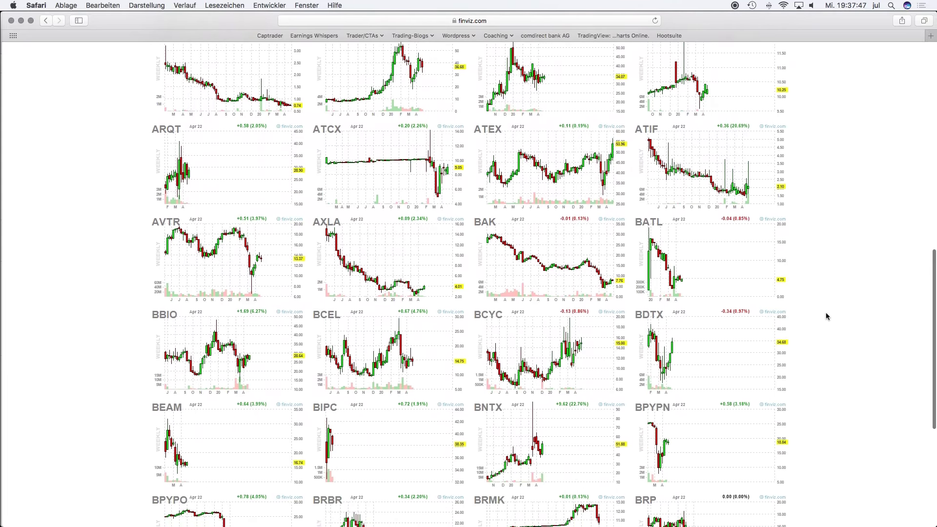
scroll(823, 318, down, 6)
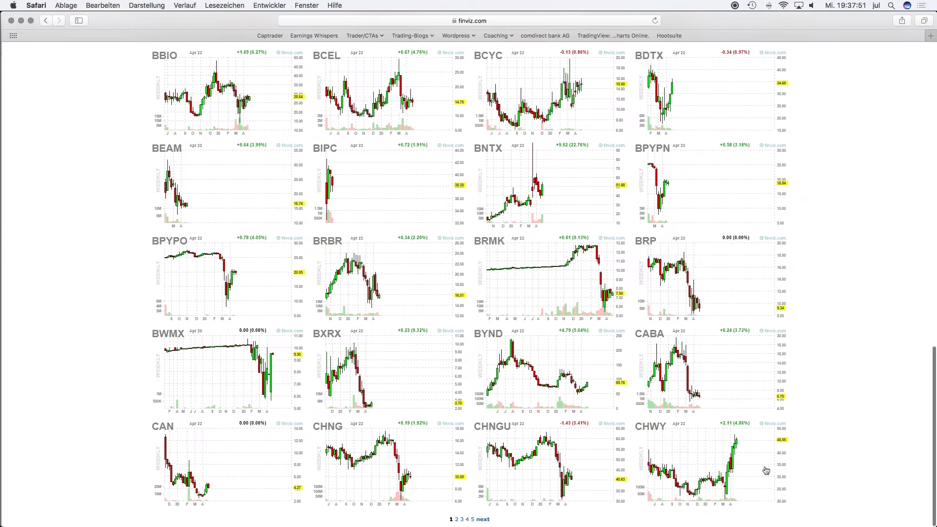
mouse_move(655, 431)
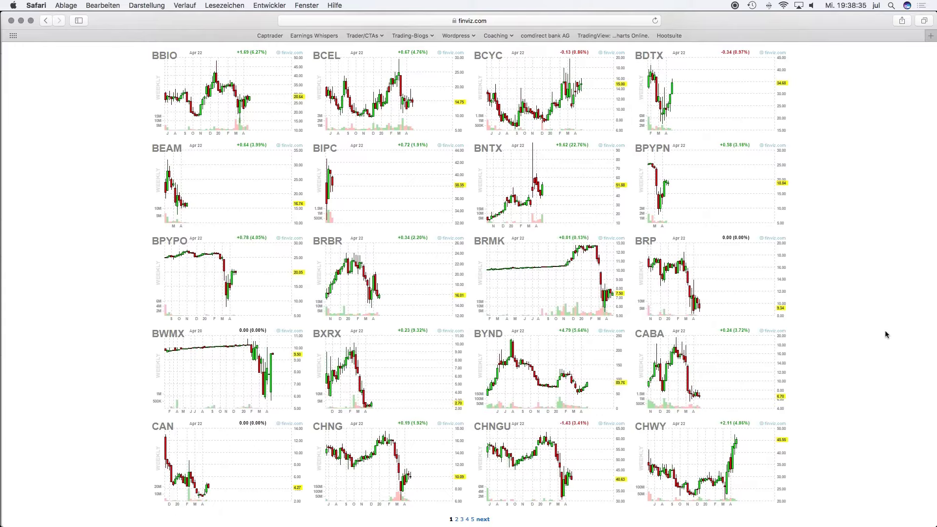
Review the first page of recent IPO charts again, from its end back to the filter settings.
scroll(886, 334, up, 15)
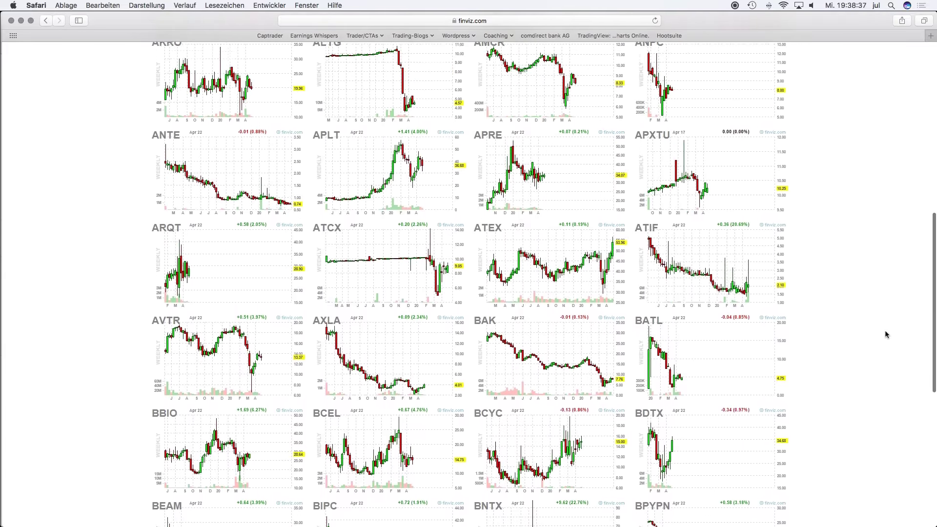
scroll(887, 334, down, 4)
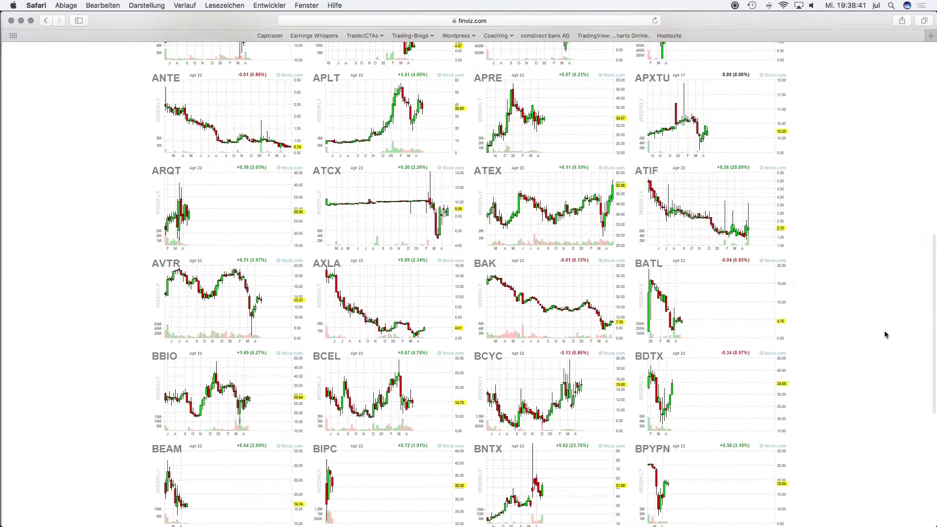
scroll(886, 334, down, 2)
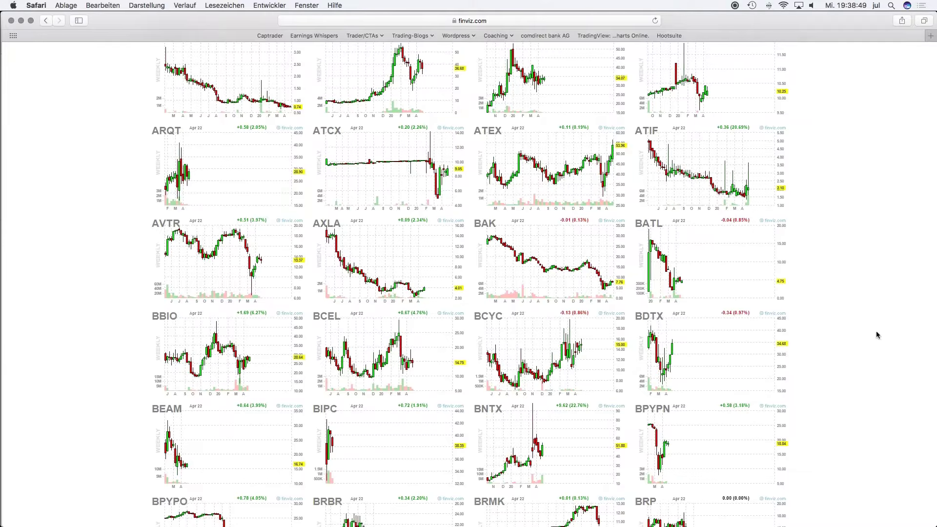
scroll(876, 336, down, 1)
scroll(876, 335, down, 2)
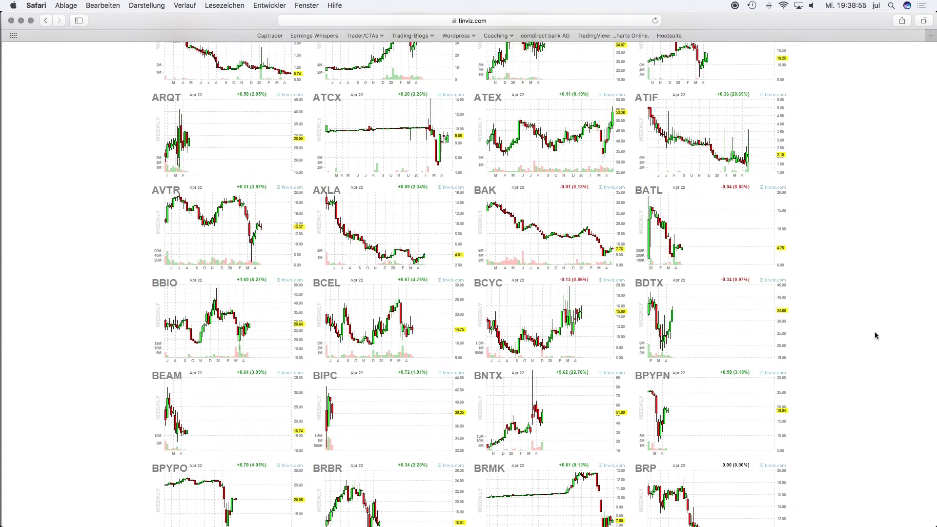
scroll(876, 335, up, 10)
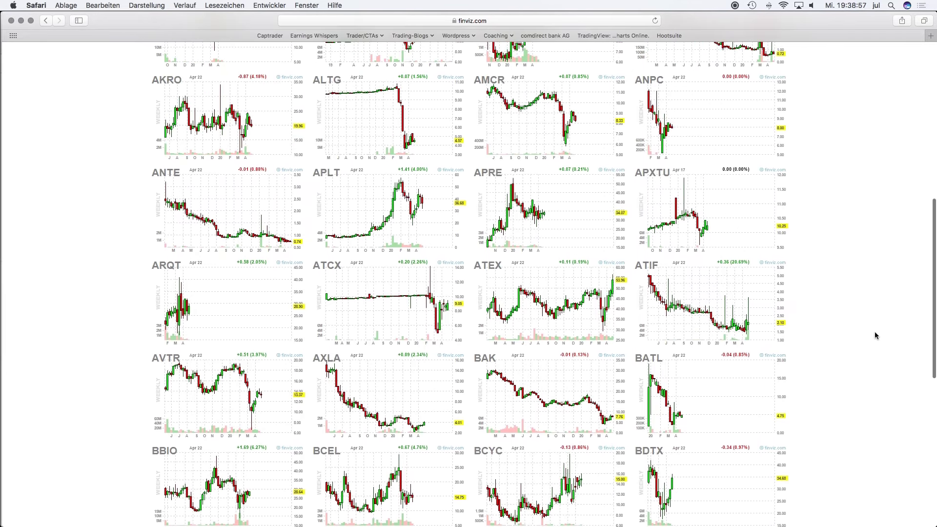
scroll(876, 336, up, 2)
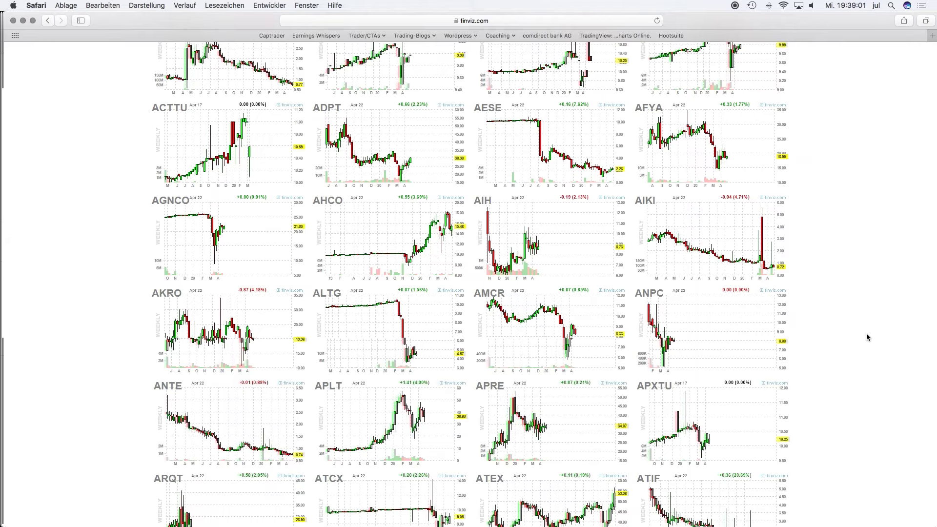
scroll(867, 337, up, 5)
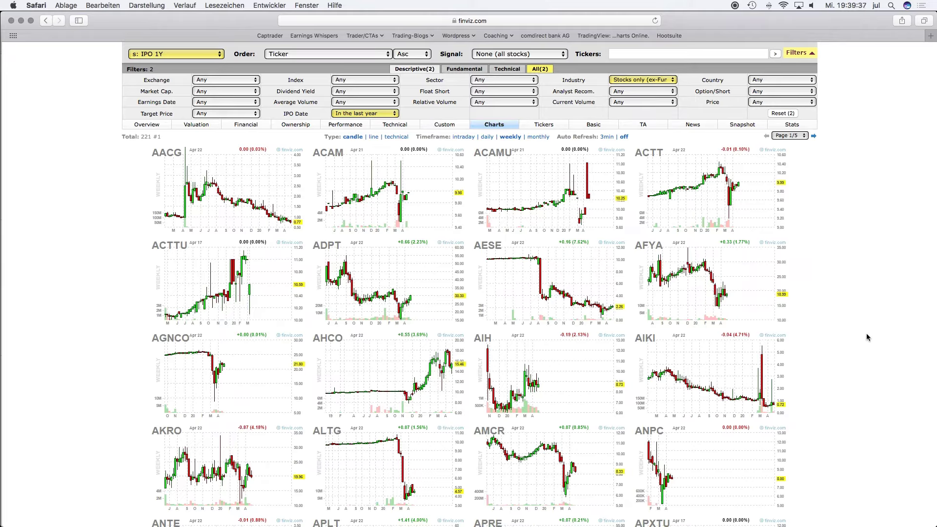
Leave the "IPO 1Y" screen by choosing another entry from the saved presets list.
scroll(876, 227, up, 3)
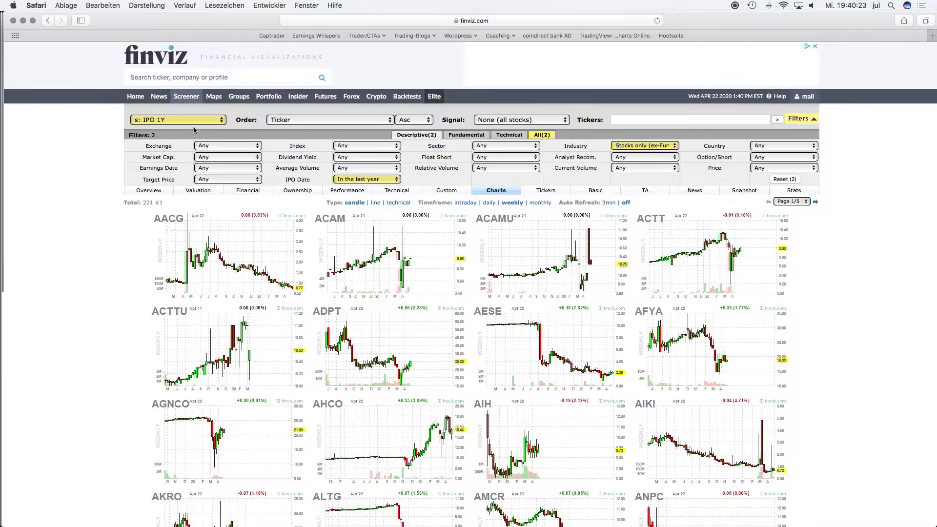
click(178, 122)
click(162, 58)
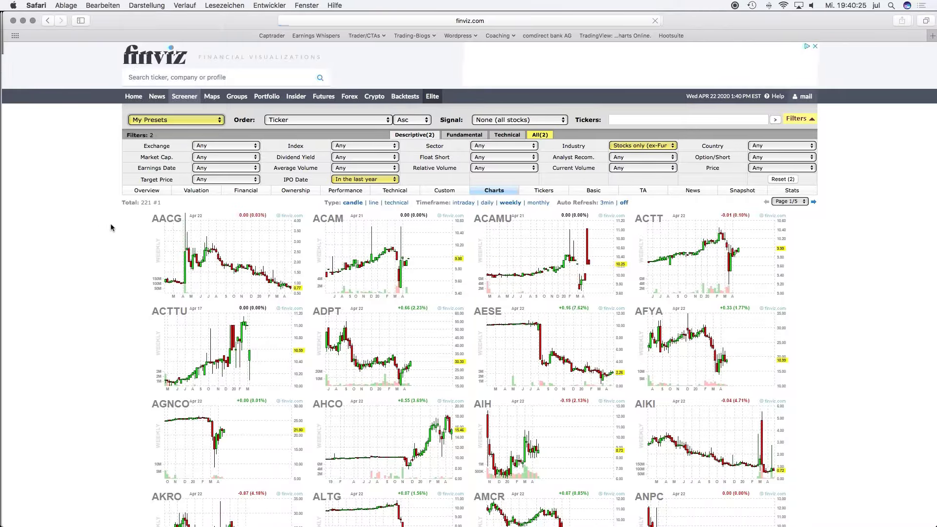